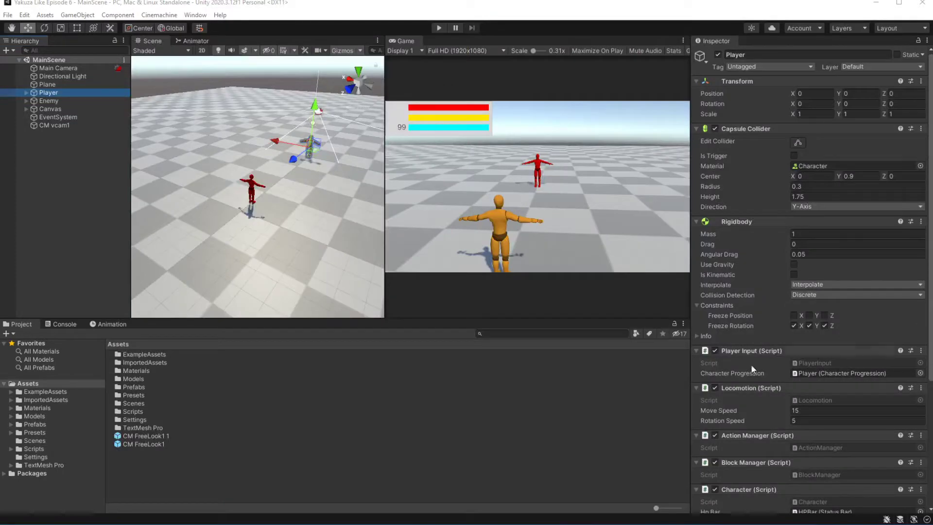
Create a new scene from the Basic (Built-in) template
{"action": "left_click", "coordinate": [537, 389]}
{"action": "left_click", "coordinate": [73, 157]}
{"action": "left_click", "coordinate": [24, 15]}
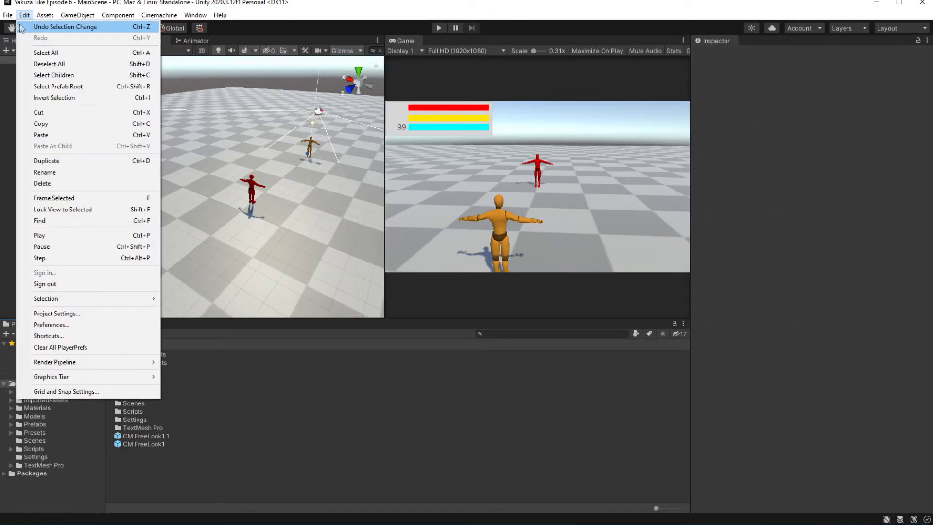
{"action": "left_click", "coordinate": [29, 21]}
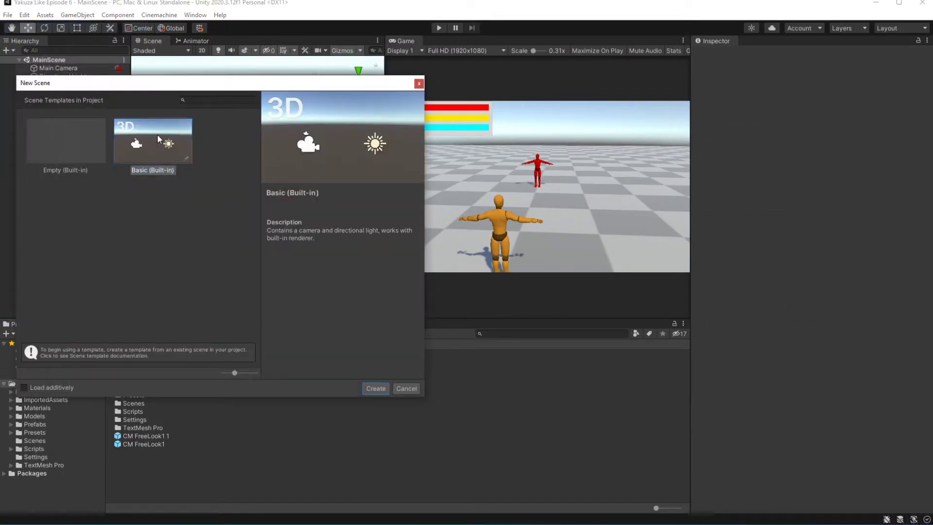
{"action": "left_click", "coordinate": [376, 389]}
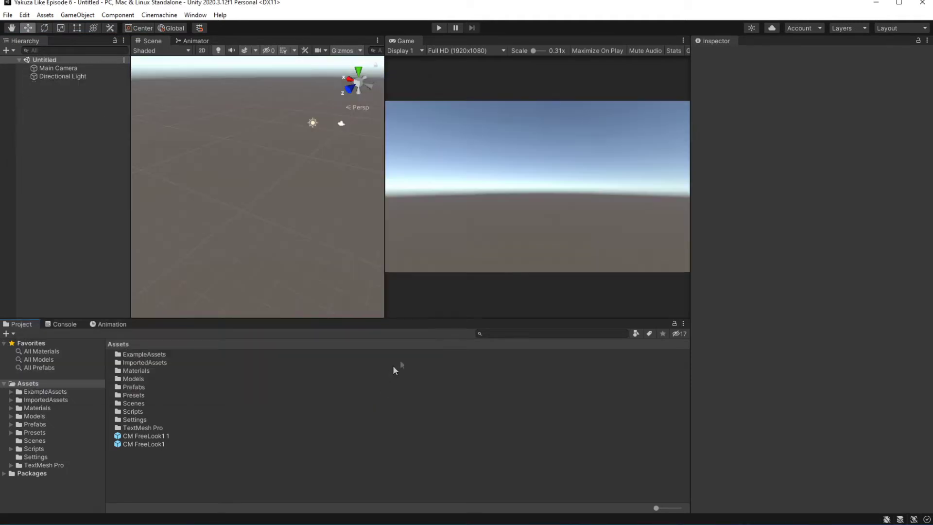
Save the new scene as Town in the Scenes folder
{"action": "key", "text": "ctrl+s"}
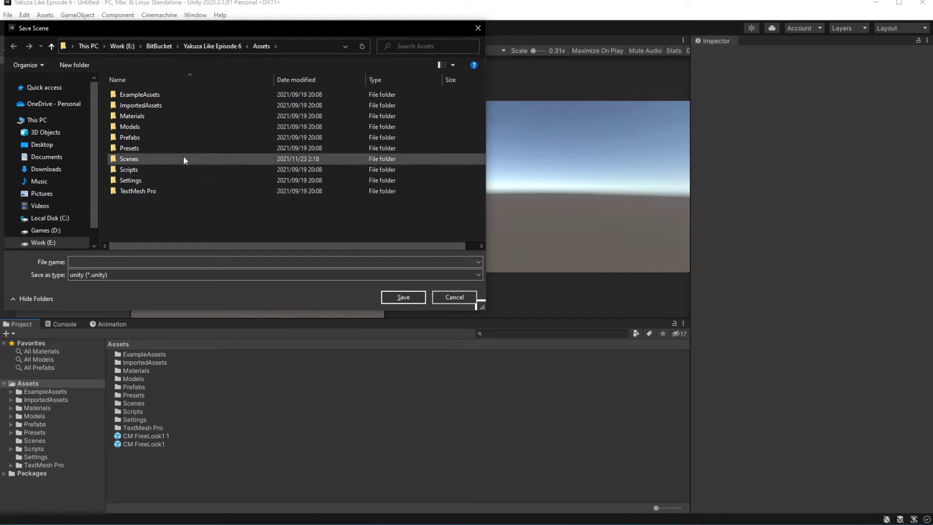
{"action": "double_click", "coordinate": [156, 158]}
{"action": "left_click", "coordinate": [161, 259]}
{"action": "type", "text": "Town"}
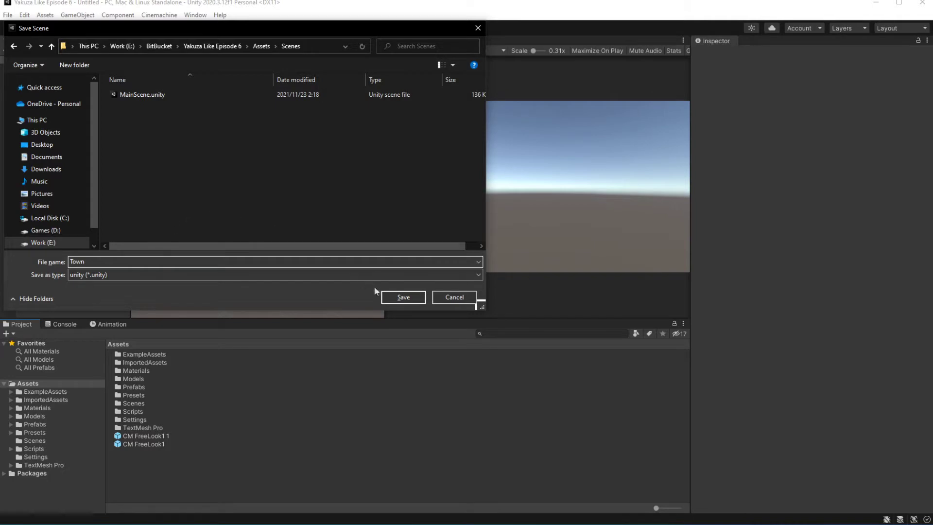
{"action": "left_click", "coordinate": [399, 296]}
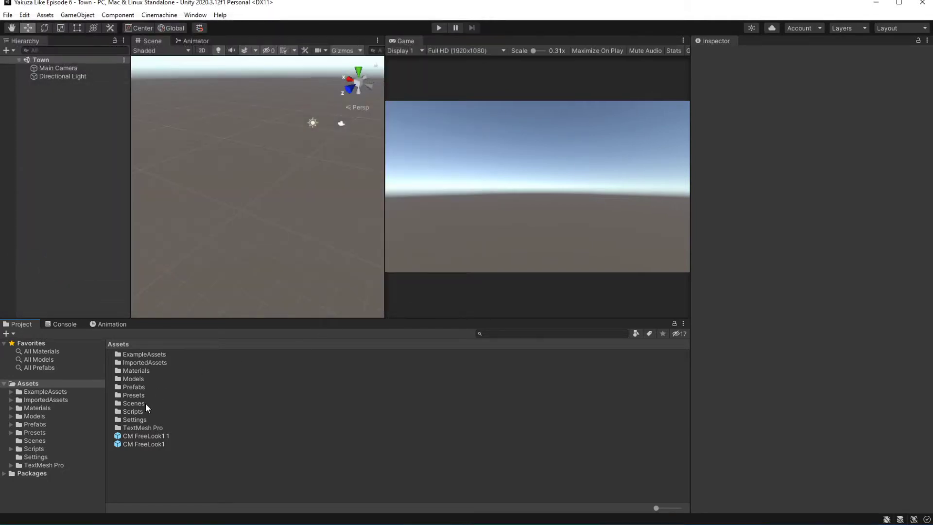
In Assets/Scenes, rename the MainScene asset to CombatScene
{"action": "double_click", "coordinate": [145, 403]}
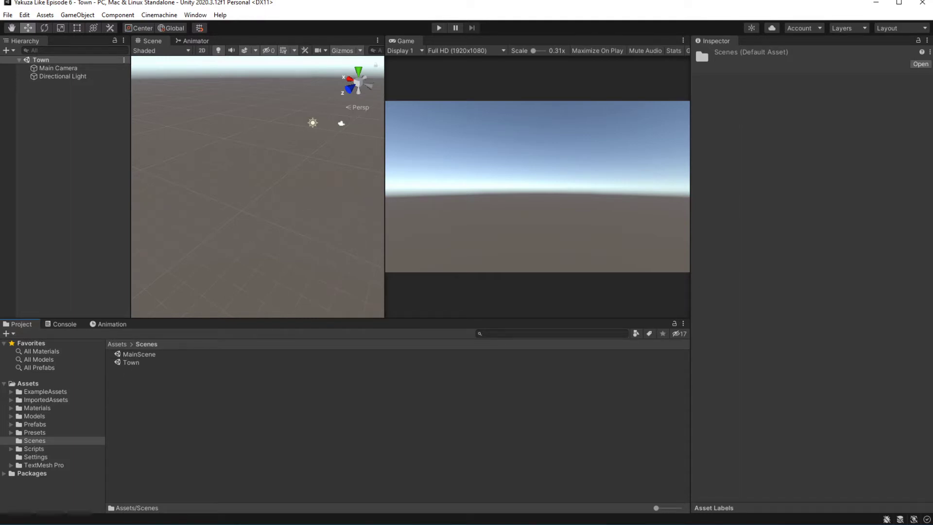
{"action": "left_click", "coordinate": [162, 354]}
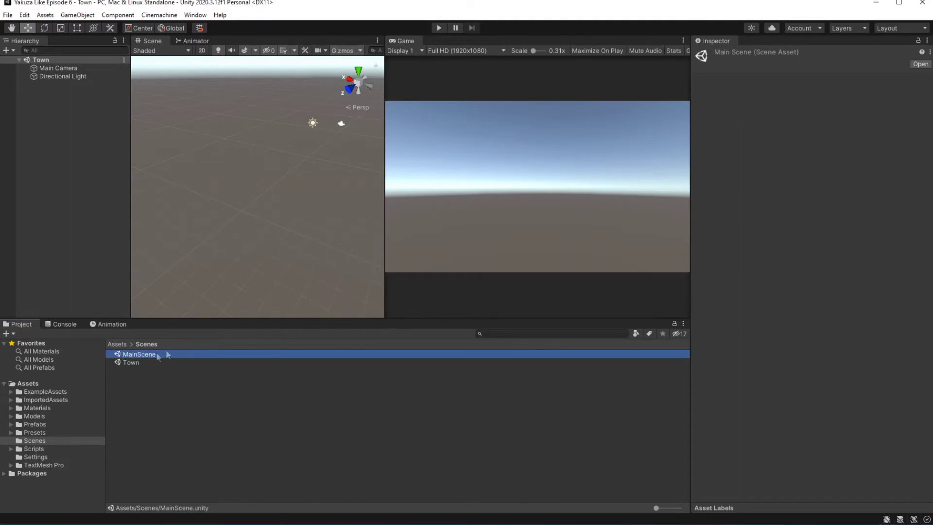
{"action": "key", "text": "F2"}
{"action": "type", "text": "CombatScene"}
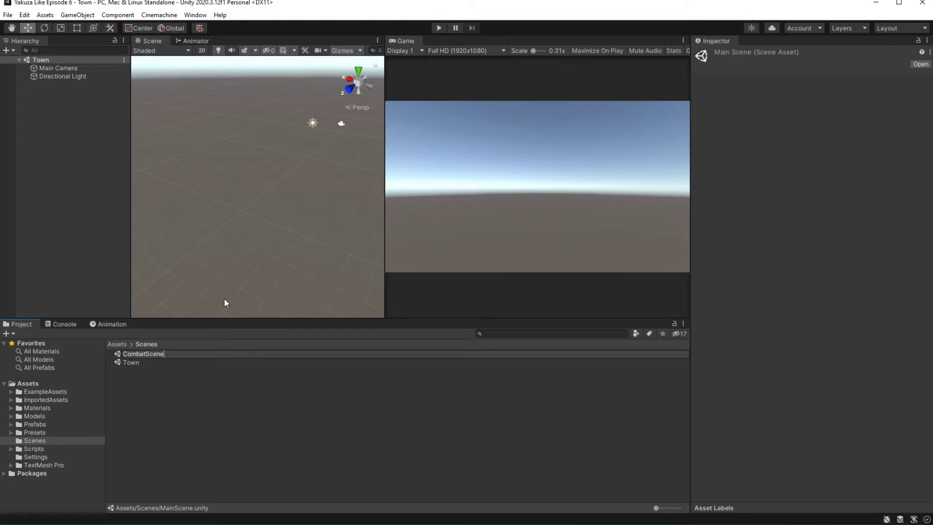
{"action": "key", "text": "Return"}
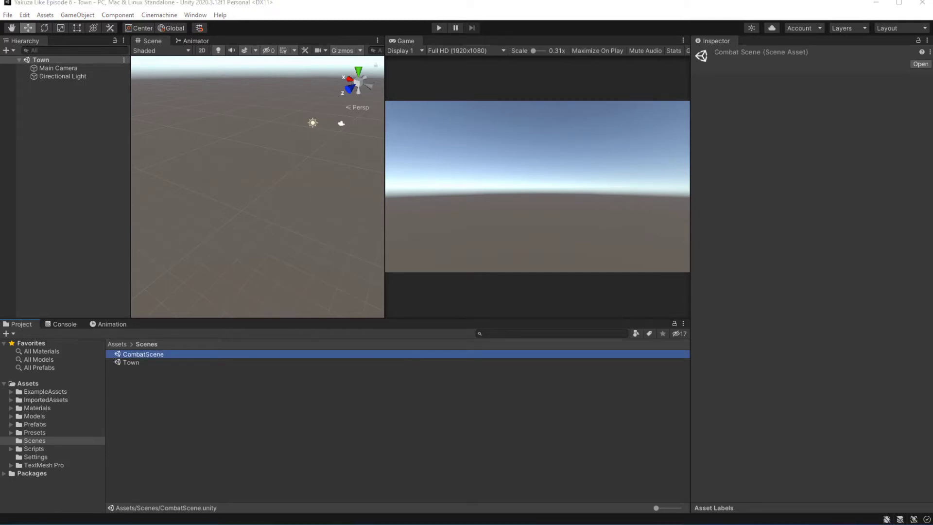
Add a 3D Plane object to the Town scene
{"action": "left_click", "coordinate": [89, 16]}
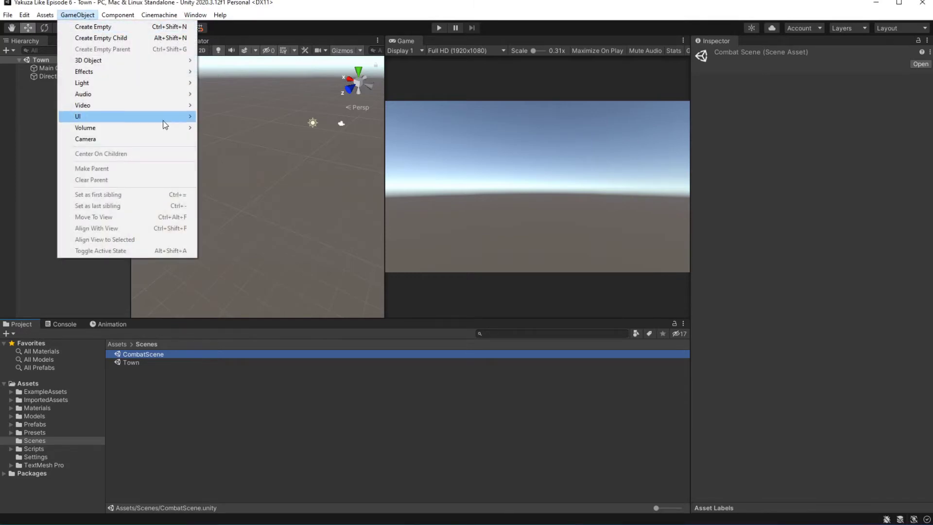
{"action": "mouse_move", "coordinate": [171, 63]}
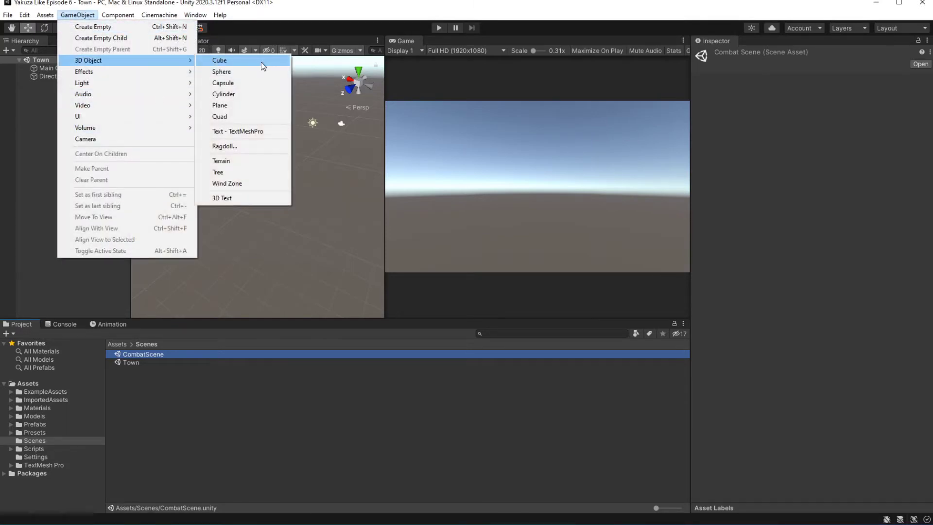
{"action": "left_click", "coordinate": [256, 105]}
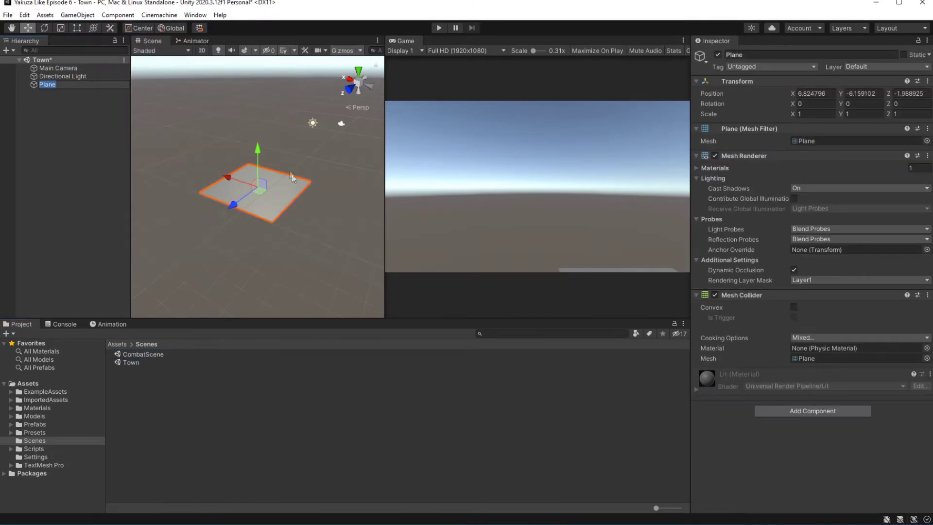
Set the plane's Transform position to X 0, Y 0, Z 0
{"action": "scroll", "coordinate": [294, 187], "scroll_direction": "up", "scroll_amount": 2}
{"action": "left_click", "coordinate": [819, 93]}
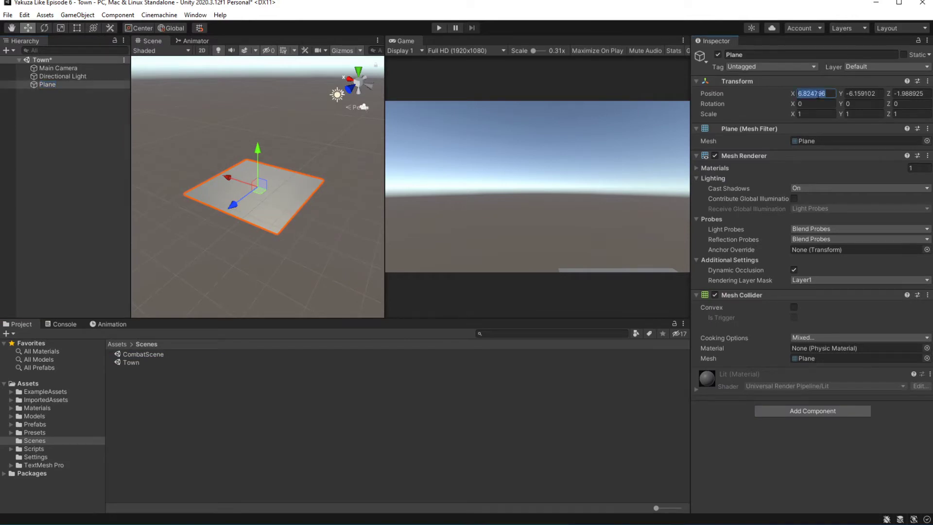
{"action": "type", "text": "0"}
{"action": "left_click", "coordinate": [870, 96]}
{"action": "type", "text": "0"}
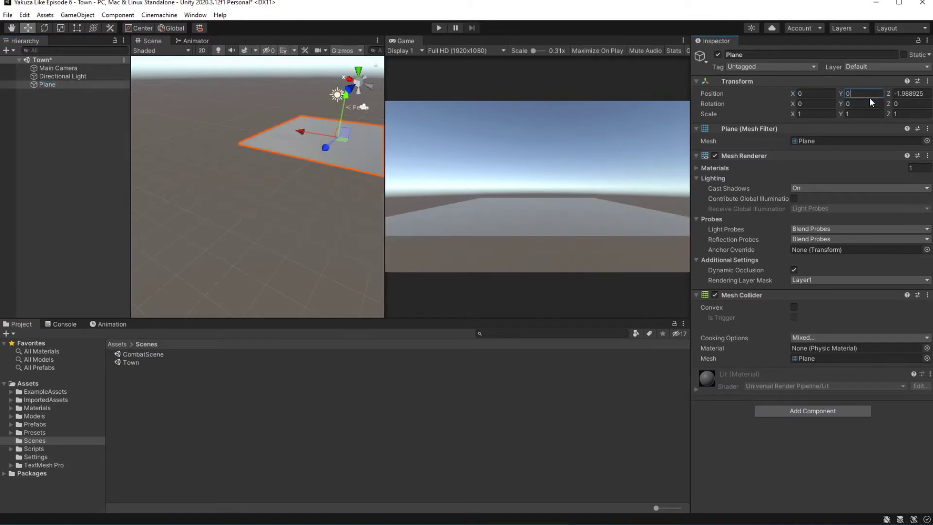
{"action": "left_click", "coordinate": [913, 93]}
{"action": "type", "text": "0"}
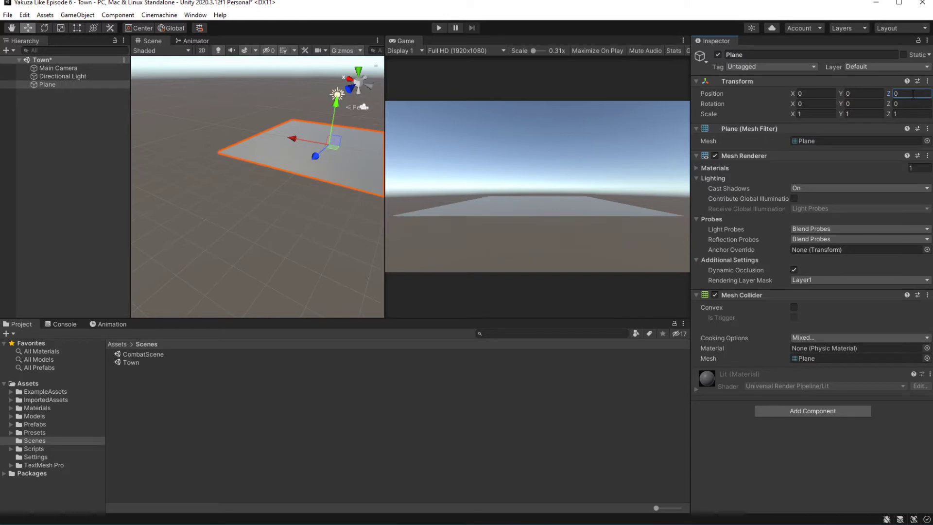
{"action": "type", "text": "f"}
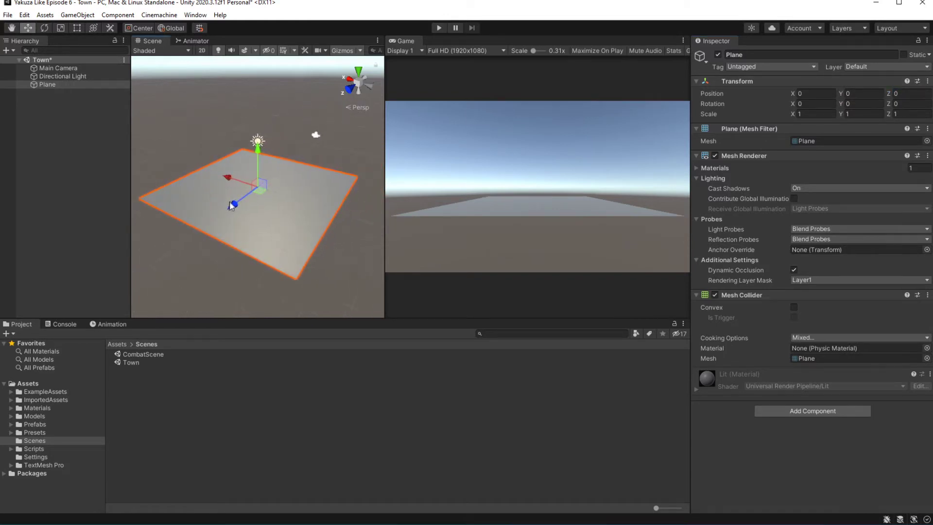
{"action": "scroll", "coordinate": [231, 203], "scroll_direction": "up", "scroll_amount": 1}
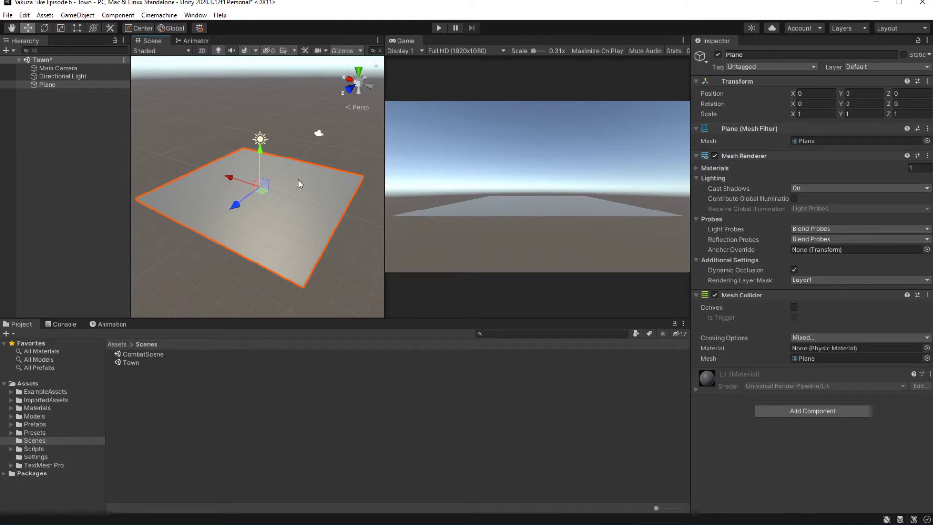
{"action": "left_click", "coordinate": [27, 383]}
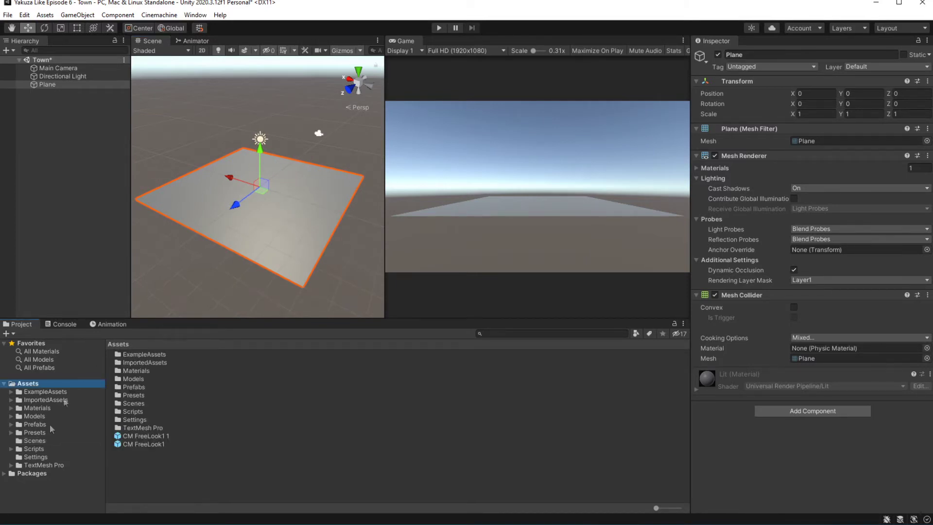
Open CombatScene, saving the Town scene when prompted
{"action": "left_click", "coordinate": [43, 439]}
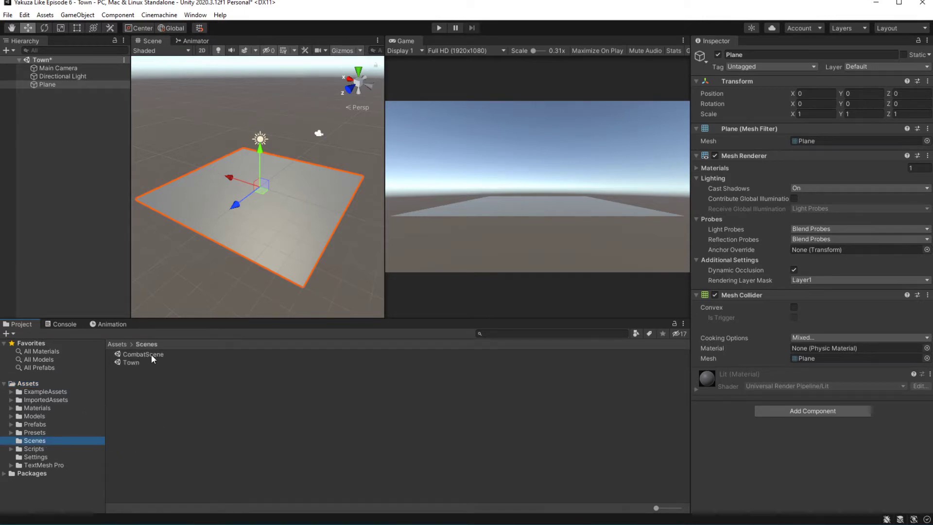
{"action": "double_click", "coordinate": [151, 354]}
{"action": "left_click", "coordinate": [456, 286]}
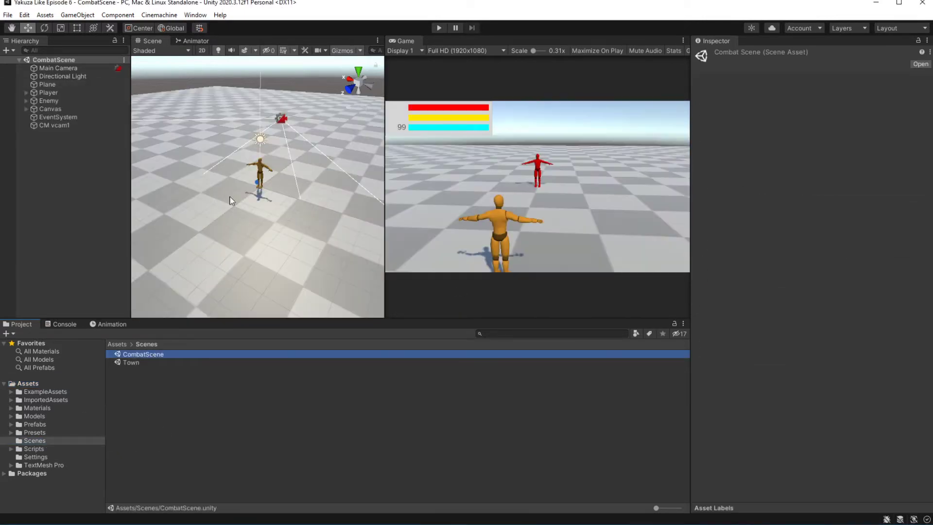
Bring the red enemy into view and inspect the Enemy object and its model
{"action": "middle_click_drag", "start_coordinate": [181, 238], "coordinate": [211, 213]}
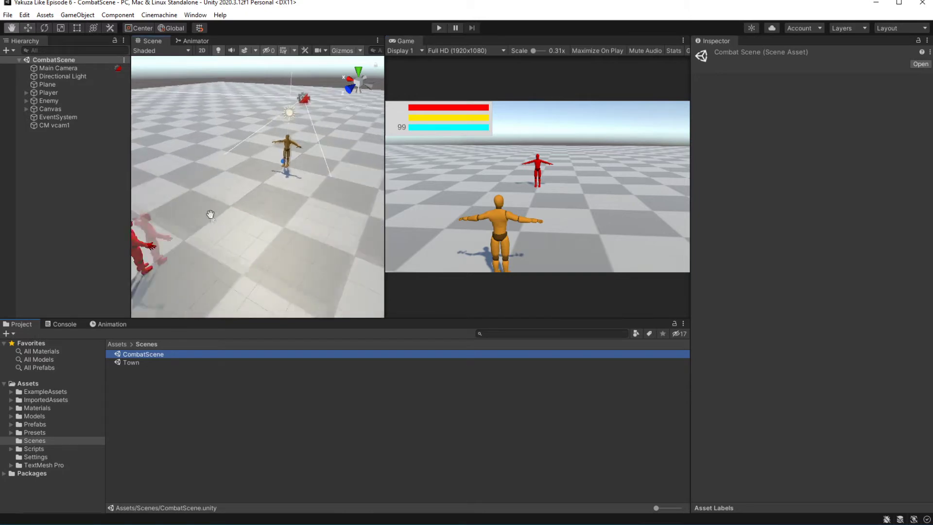
{"action": "scroll", "coordinate": [208, 218], "scroll_direction": "down", "scroll_amount": 3}
{"action": "left_click", "coordinate": [183, 221]}
{"action": "left_click", "coordinate": [187, 222]}
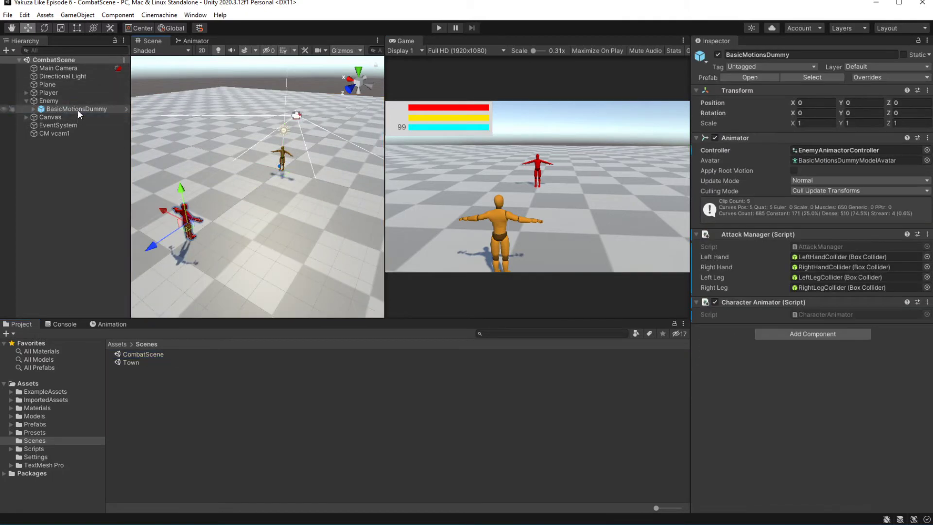
{"action": "left_click", "coordinate": [63, 100]}
{"action": "left_click", "coordinate": [27, 100]}
Inspect the Player object's character model, then show the Prefabs folder
{"action": "left_click", "coordinate": [42, 92]}
{"action": "left_click", "coordinate": [27, 92]}
{"action": "left_click", "coordinate": [49, 97]}
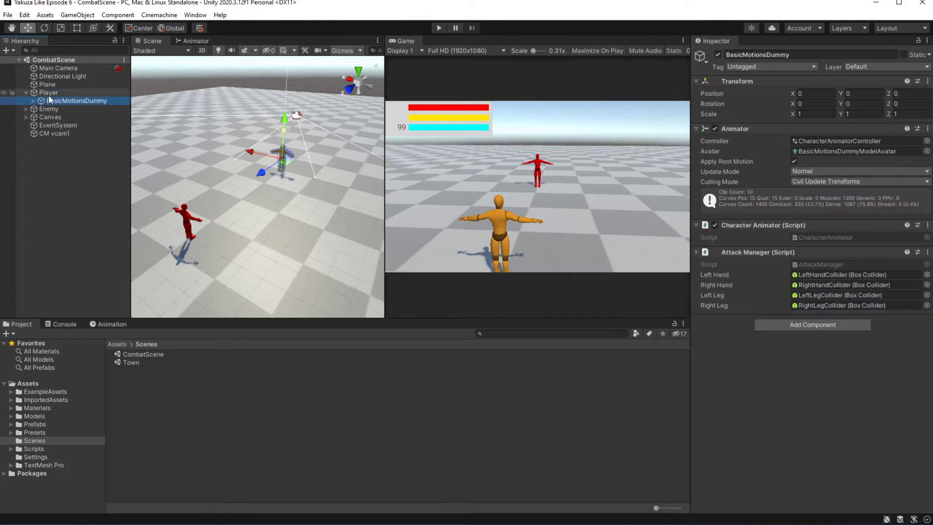
{"action": "left_click", "coordinate": [47, 94]}
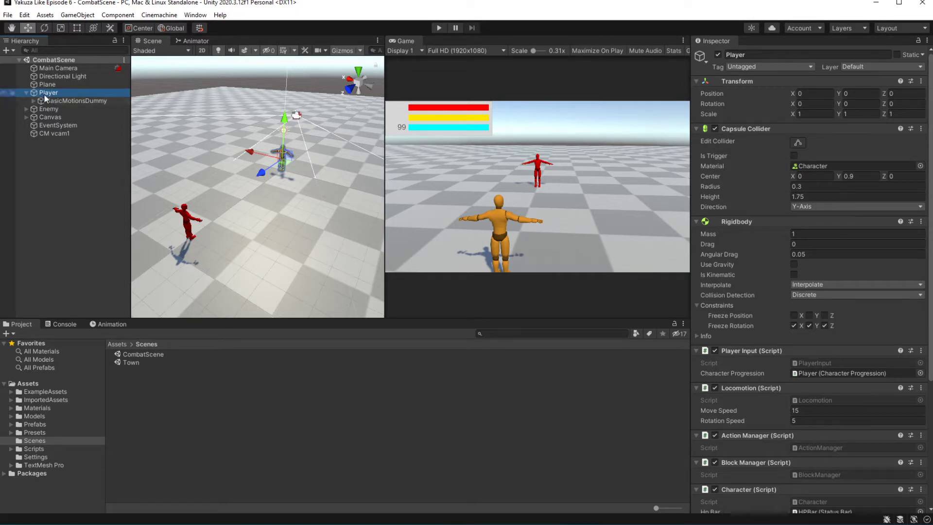
{"action": "left_click", "coordinate": [27, 383]}
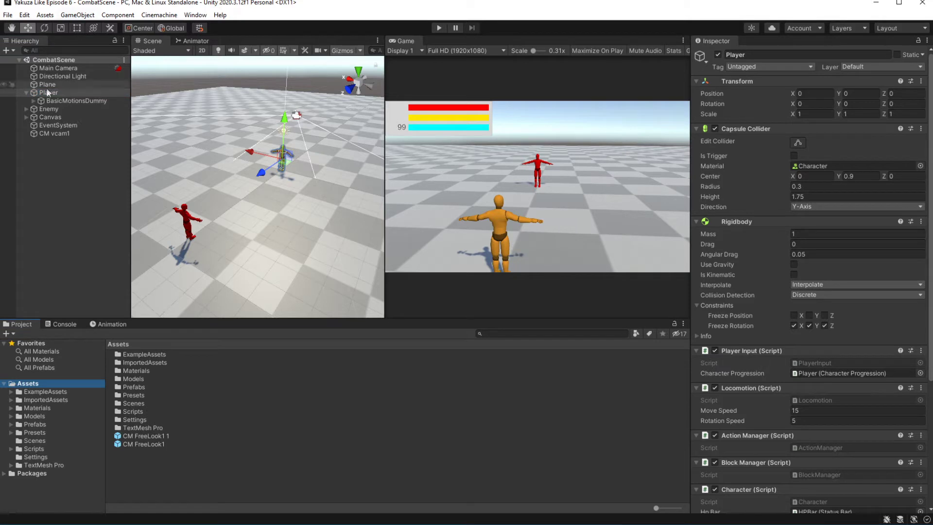
{"action": "double_click", "coordinate": [135, 390]}
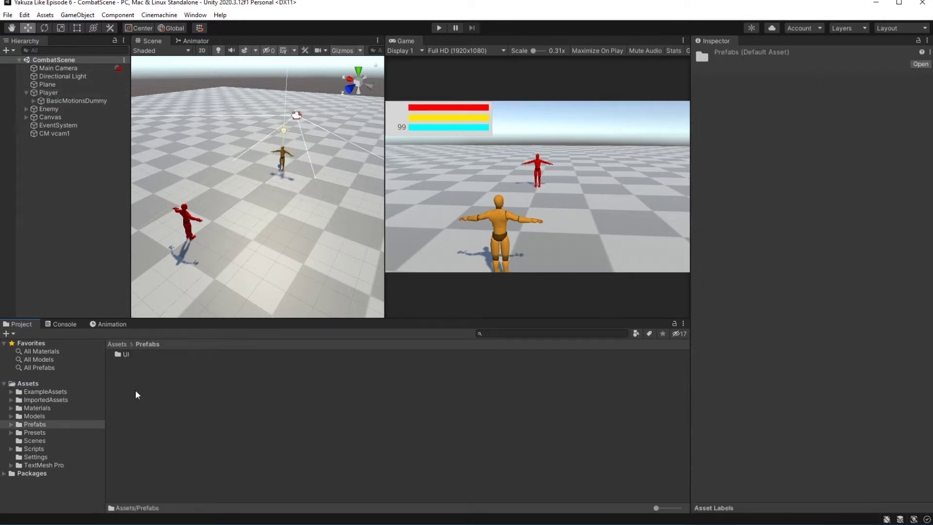
Make Player a prefab in Prefabs, save CombatScene, and reopen the Town scene
{"action": "left_click_drag", "start_coordinate": [51, 93], "coordinate": [175, 408]}
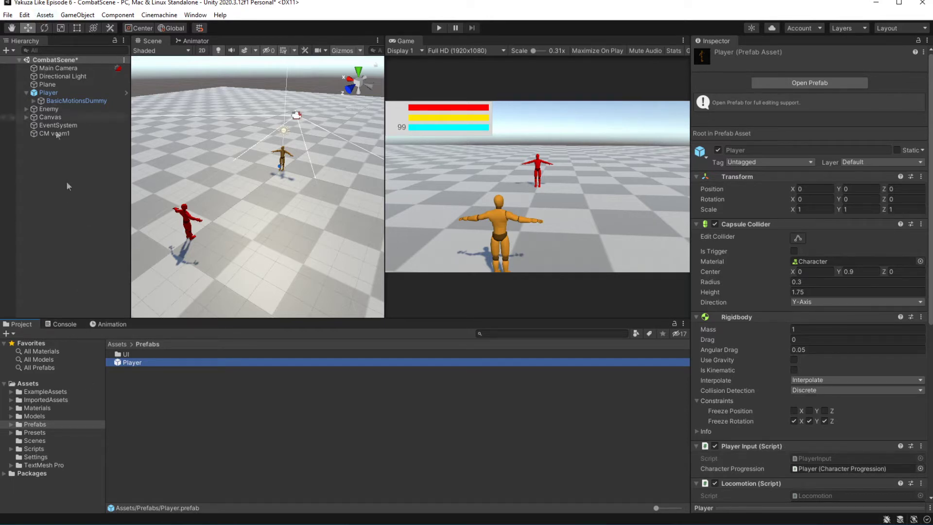
{"action": "left_click", "coordinate": [44, 441]}
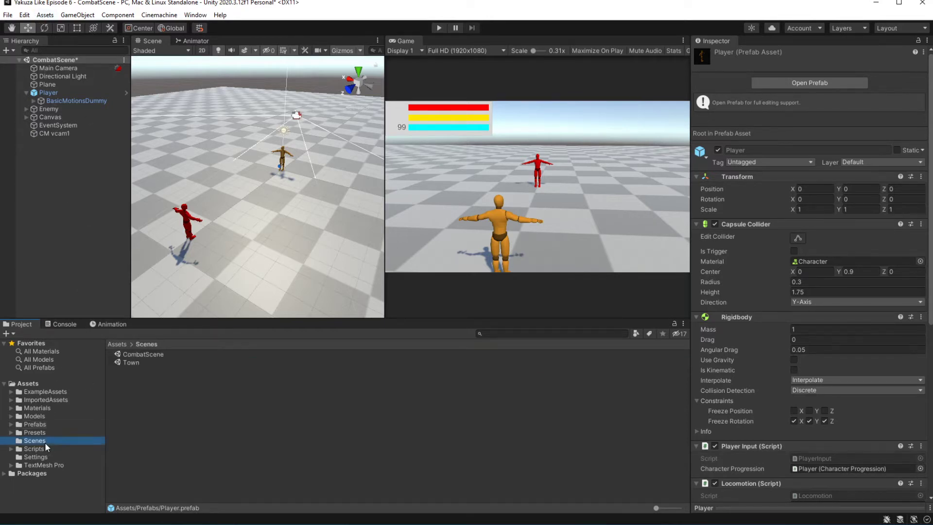
{"action": "left_click", "coordinate": [135, 362]}
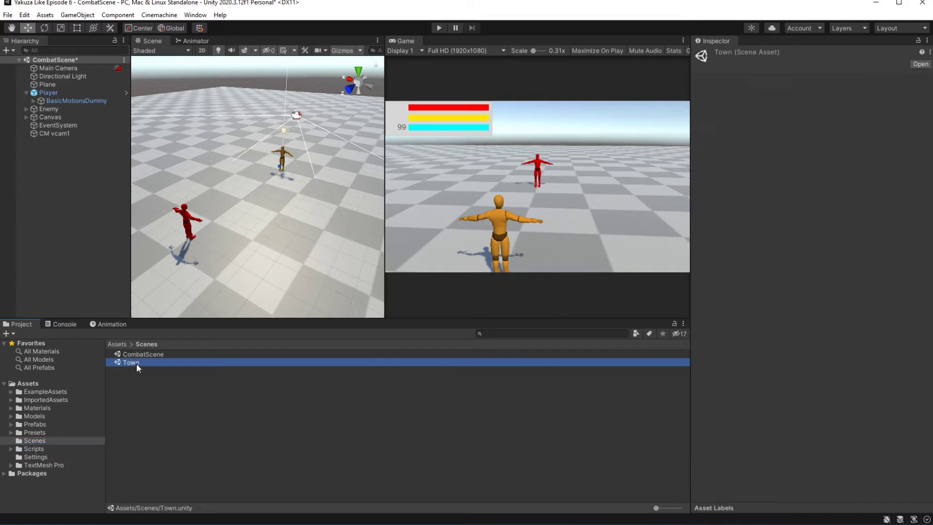
{"action": "double_click", "coordinate": [139, 355]}
{"action": "left_click", "coordinate": [455, 287]}
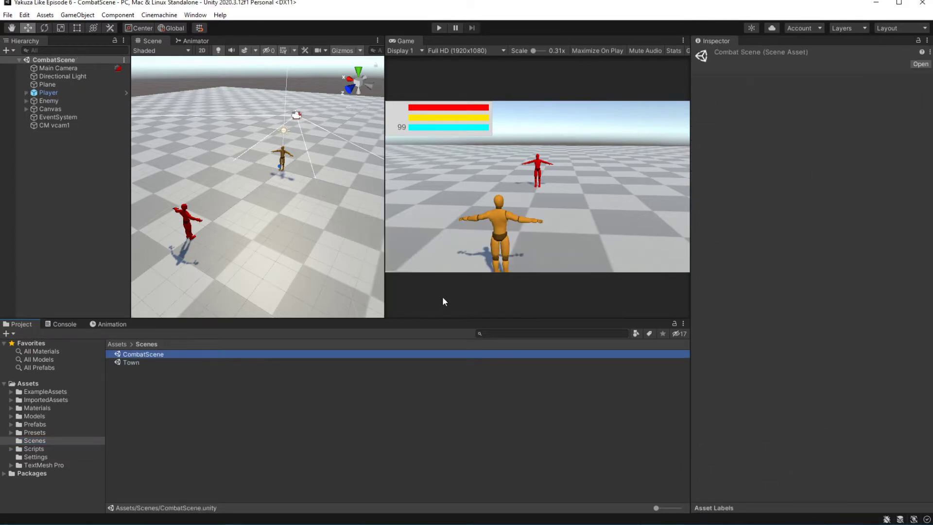
{"action": "double_click", "coordinate": [159, 362]}
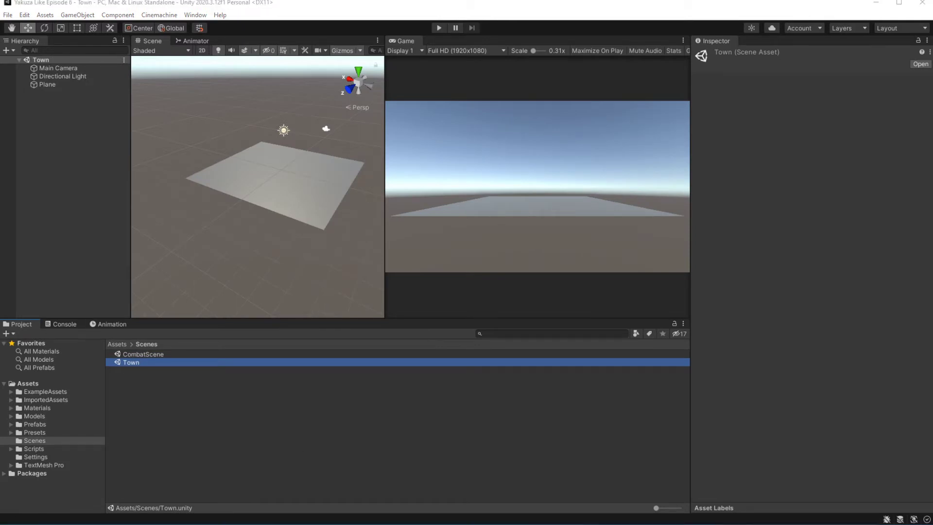
Drag the Player prefab from Prefabs onto the plane in the Scene view
{"action": "left_click", "coordinate": [52, 384]}
{"action": "left_click", "coordinate": [43, 424]}
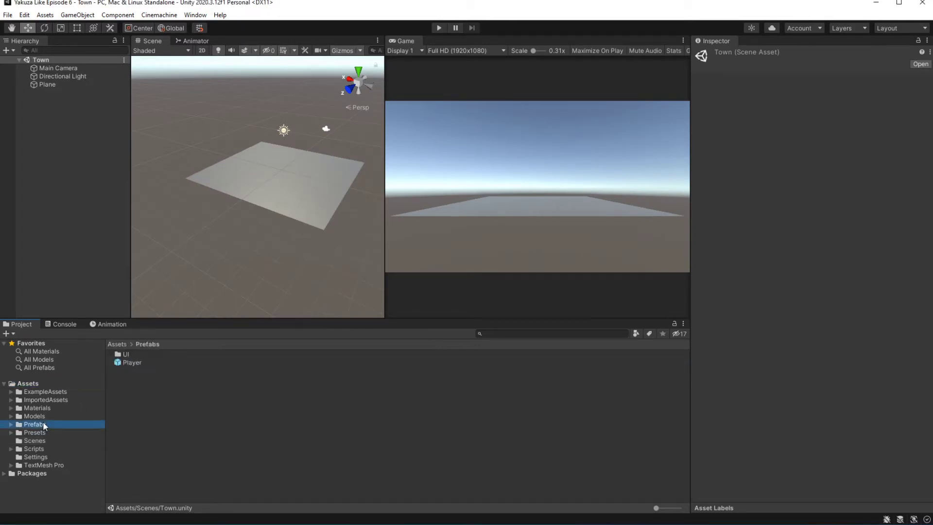
{"action": "left_click_drag", "start_coordinate": [130, 363], "coordinate": [283, 167]}
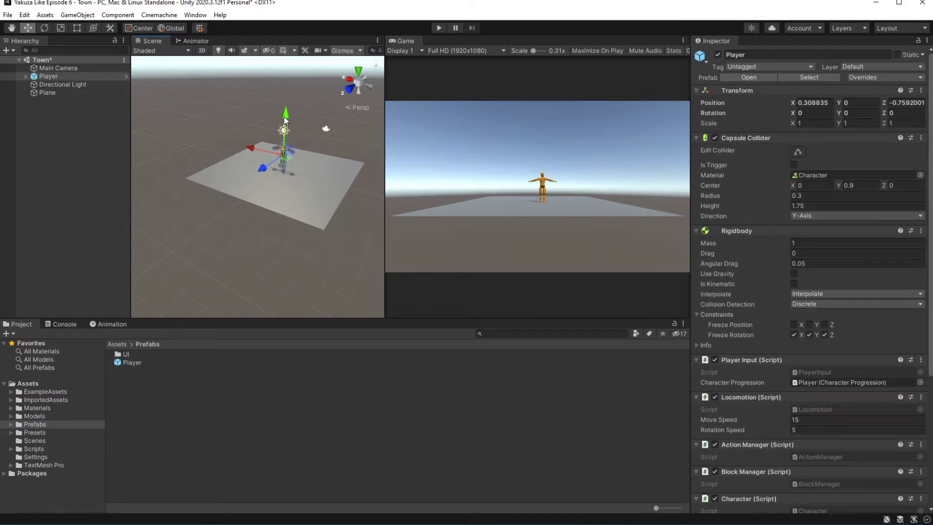
{"action": "left_click_drag", "start_coordinate": [285, 117], "coordinate": [285, 120]}
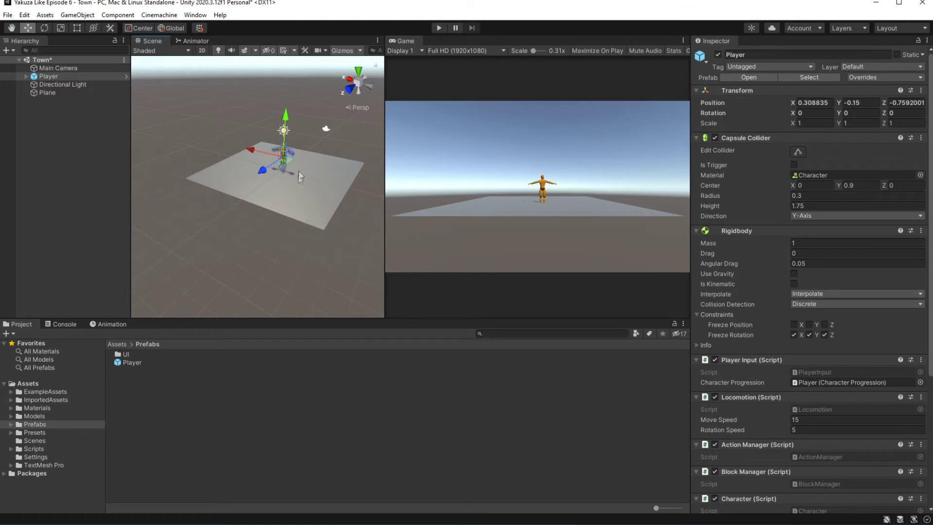
Adjust the Player's height so its feet rest on the plane
{"action": "left_click", "coordinate": [308, 217]}
{"action": "scroll", "coordinate": [325, 225], "scroll_direction": "up", "scroll_amount": 1}
{"action": "middle_click_drag", "start_coordinate": [325, 225], "coordinate": [348, 185]}
{"action": "scroll", "coordinate": [246, 304], "scroll_direction": "up", "scroll_amount": 3}
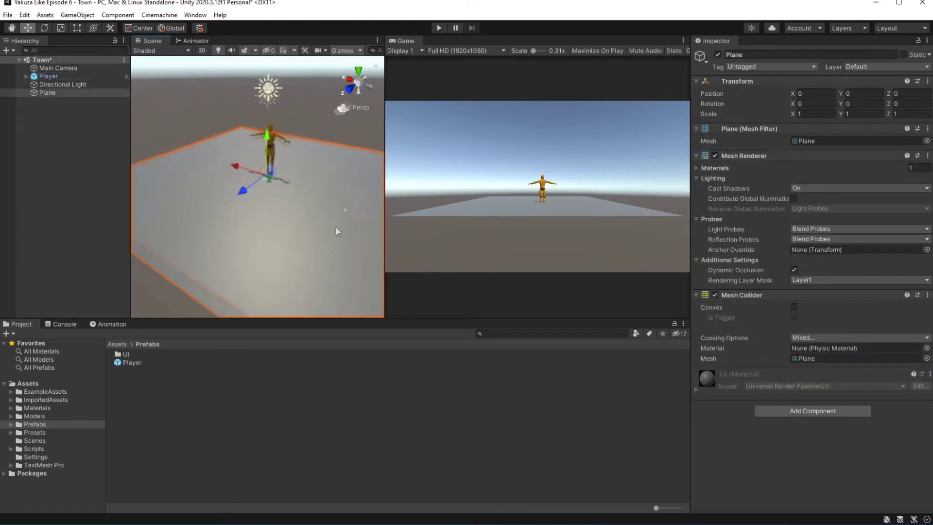
{"action": "scroll", "coordinate": [330, 191], "scroll_direction": "up", "scroll_amount": 5}
{"action": "scroll", "coordinate": [316, 184], "scroll_direction": "down", "scroll_amount": 5}
{"action": "left_click", "coordinate": [278, 108]}
{"action": "scroll", "coordinate": [278, 108], "scroll_direction": "down", "scroll_amount": 4}
{"action": "left_click_drag", "start_coordinate": [278, 92], "coordinate": [278, 87]}
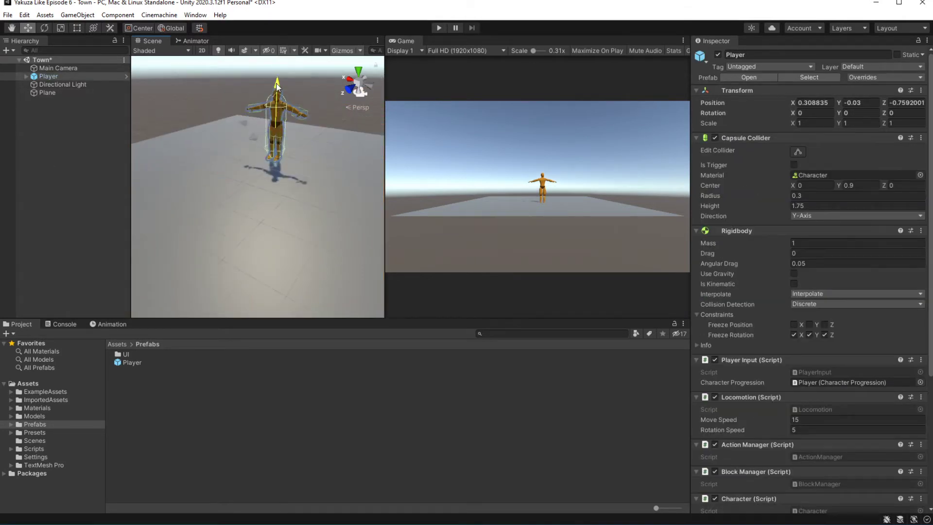
{"action": "scroll", "coordinate": [291, 236], "scroll_direction": "down", "scroll_amount": 4}
Scale the plane to 5, 5, 5
{"action": "left_click", "coordinate": [292, 235]}
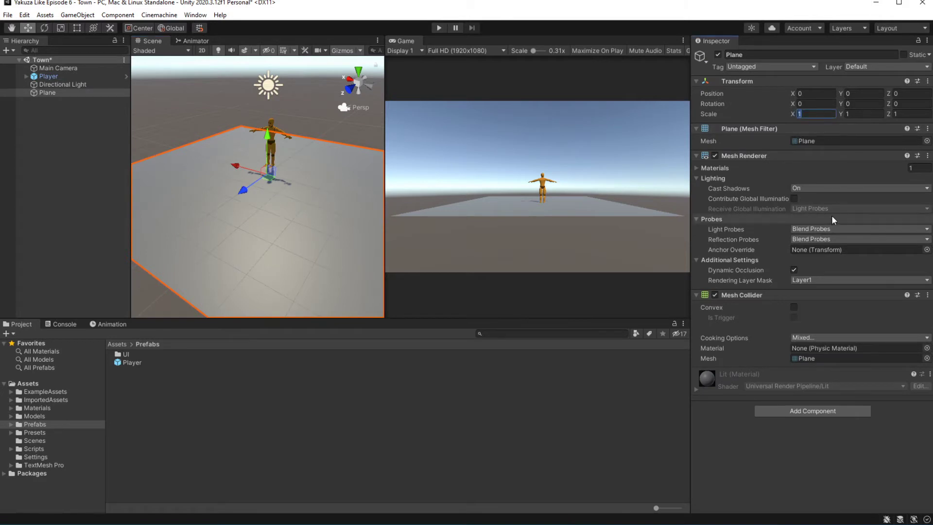
{"action": "type", "text": "5"}
{"action": "key", "text": "Tab"}
{"action": "type", "text": "5"}
{"action": "key", "text": "Tab"}
{"action": "type", "text": "5"}
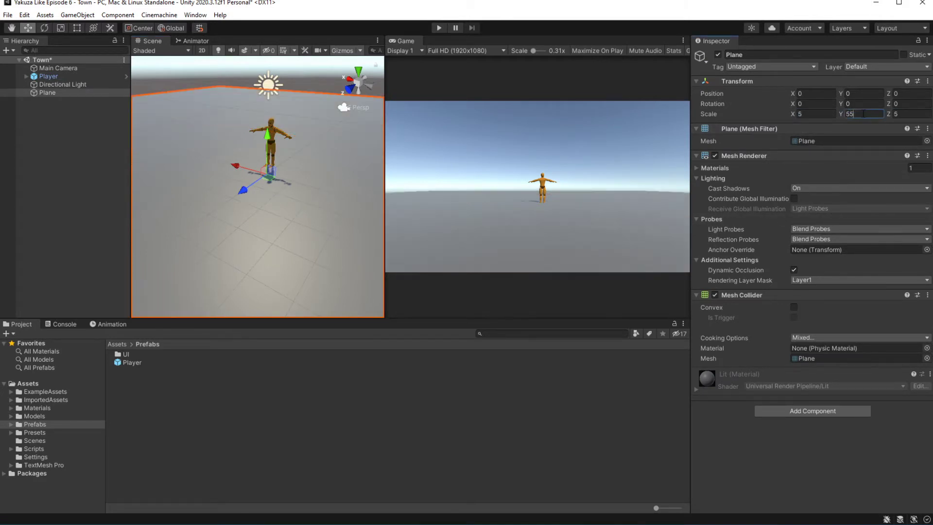
{"action": "scroll", "coordinate": [331, 124], "scroll_direction": "down", "scroll_amount": 6}
{"action": "left_click_drag", "start_coordinate": [331, 126], "coordinate": [276, 252], "text": "alt"}
{"action": "middle_click_drag", "start_coordinate": [272, 253], "coordinate": [207, 269]}
Create a Cinemachine FreeLook camera in the Town scene
{"action": "middle_click_drag", "start_coordinate": [386, 238], "coordinate": [351, 247]}
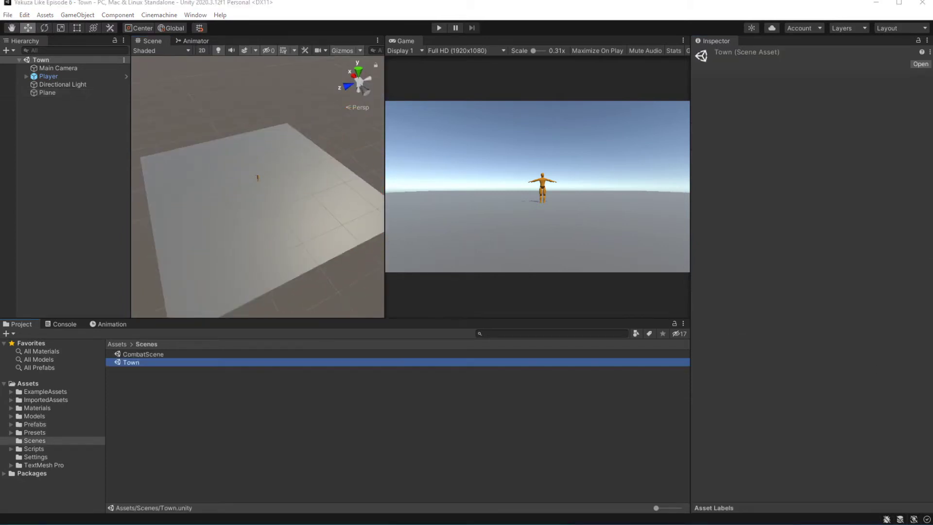
{"action": "left_click", "coordinate": [178, 15]}
{"action": "left_click", "coordinate": [204, 35]}
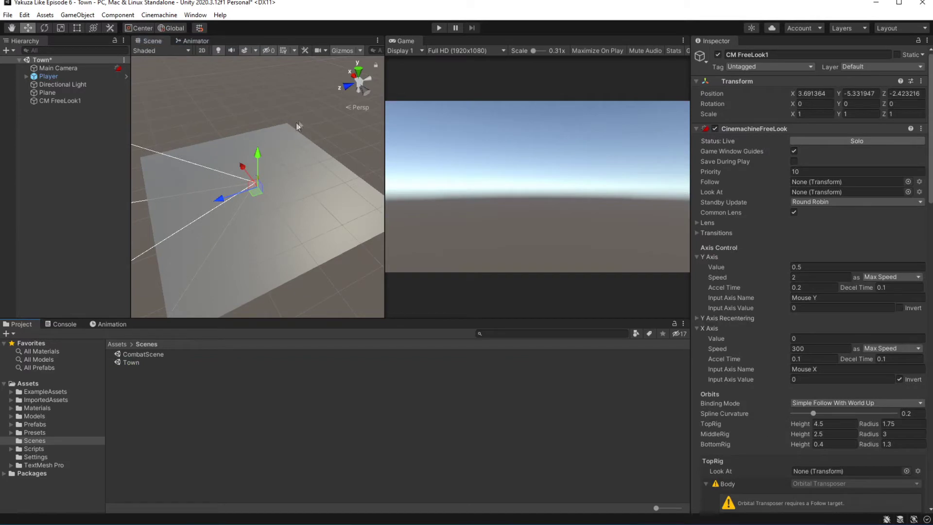
Frame CM FreeLook1 and reset its position values to 0
{"action": "middle_click_drag", "start_coordinate": [266, 155], "coordinate": [307, 150]}
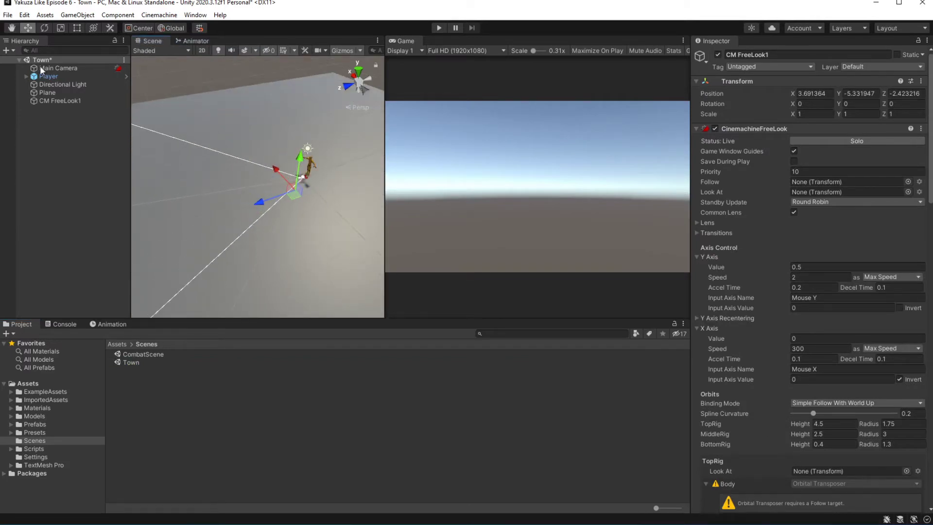
{"action": "left_click", "coordinate": [66, 101]}
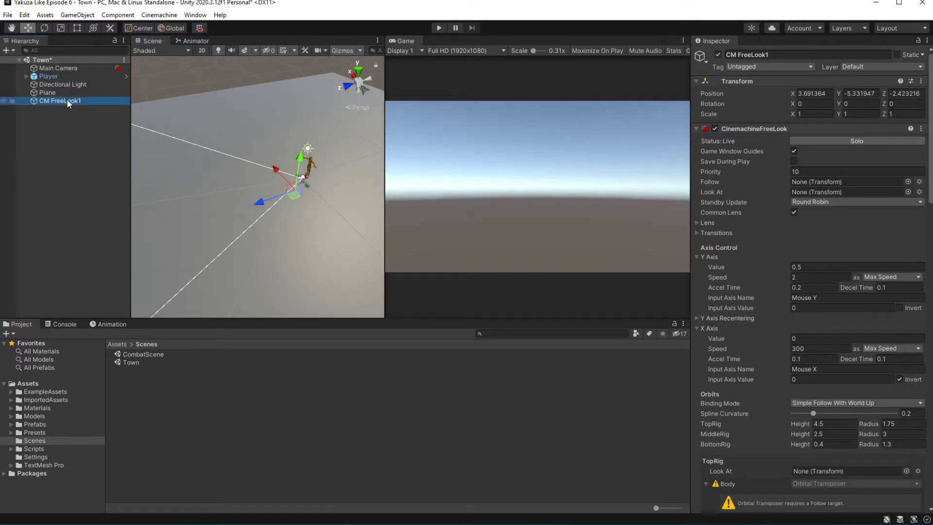
{"action": "double_click", "coordinate": [66, 99]}
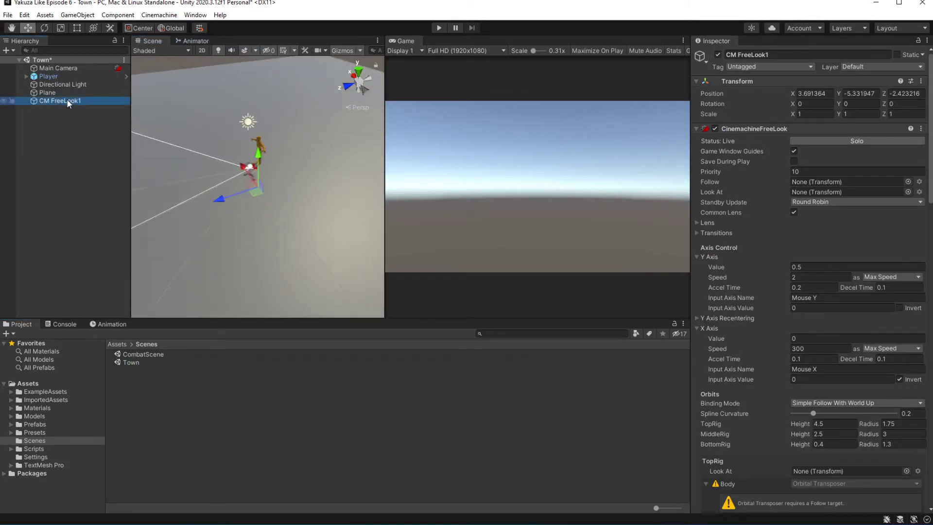
{"action": "left_click", "coordinate": [821, 93]}
{"action": "type", "text": "0"}
{"action": "key", "text": "Tab"}
{"action": "type", "text": "0"}
{"action": "key", "text": "Tab"}
{"action": "type", "text": "0"}
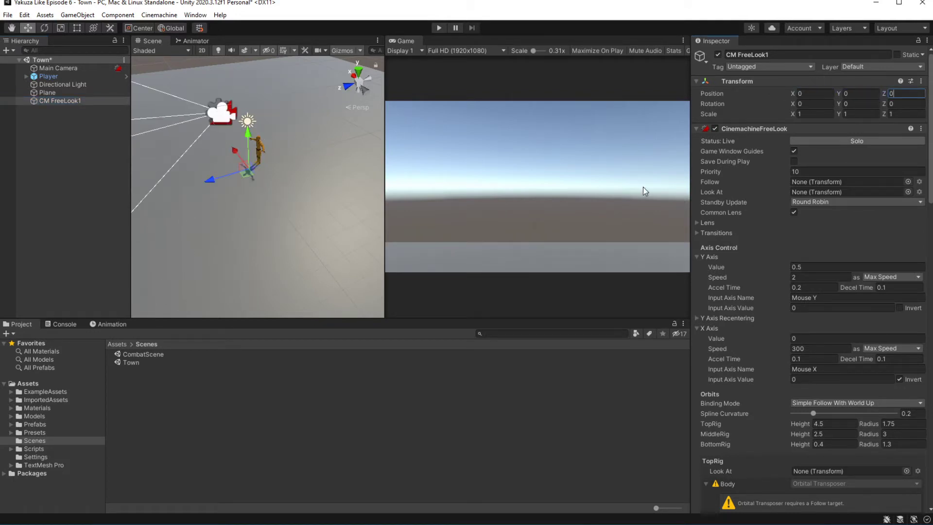
Assign the Player to the camera's Follow and Look At fields
{"action": "left_click_drag", "start_coordinate": [47, 77], "coordinate": [807, 184]}
{"action": "left_click_drag", "start_coordinate": [48, 76], "coordinate": [816, 196]}
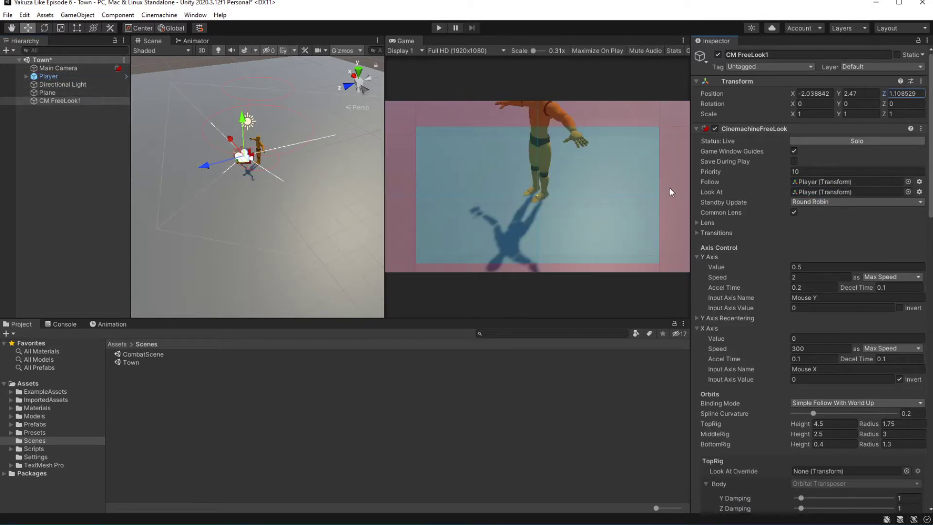
{"action": "scroll", "coordinate": [778, 286], "scroll_direction": "down", "scroll_amount": 3}
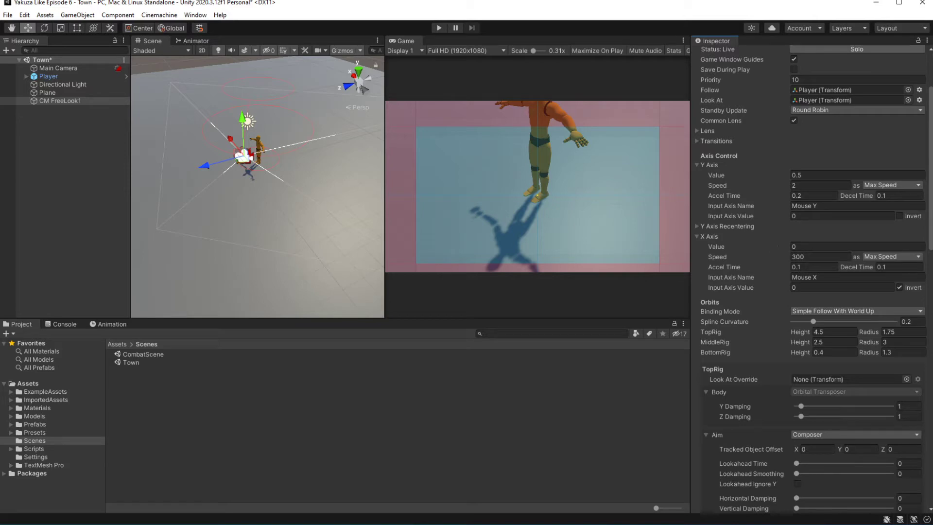
Review the Main Camera settings, reselect CM FreeLook1, and save the Town scene
{"action": "left_click", "coordinate": [59, 68]}
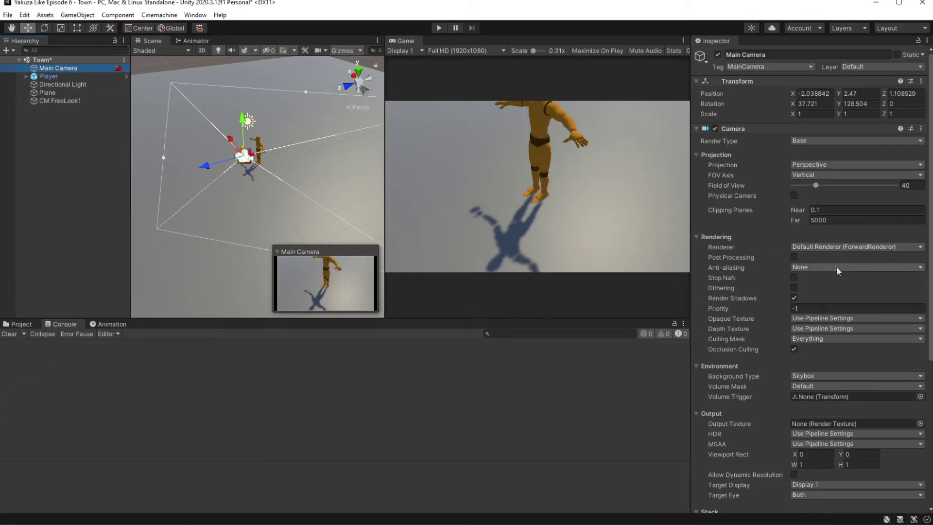
{"action": "scroll", "coordinate": [852, 282], "scroll_direction": "down", "scroll_amount": 5}
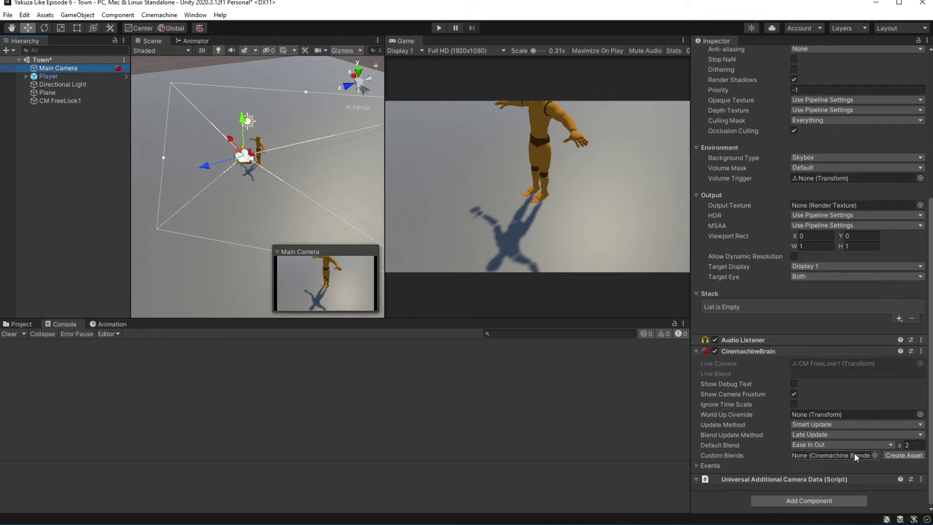
{"action": "scroll", "coordinate": [828, 410], "scroll_direction": "up", "scroll_amount": 5}
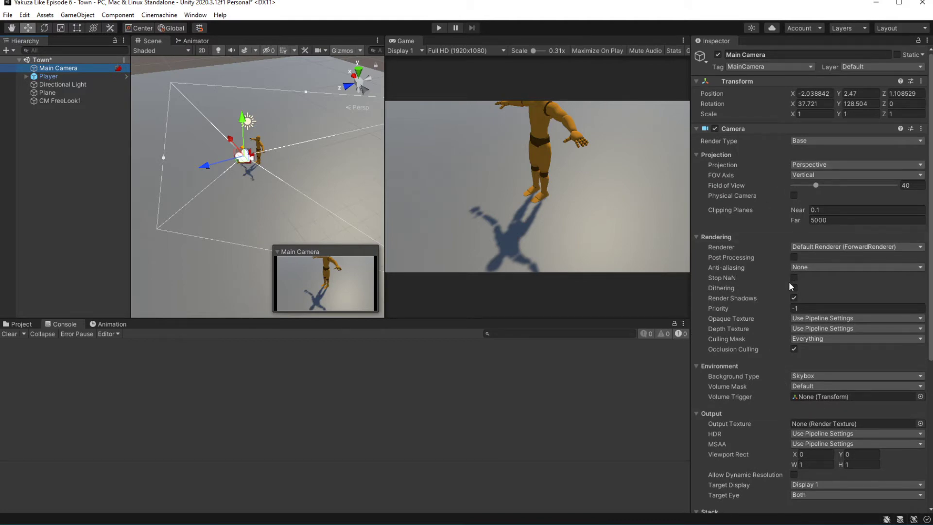
{"action": "scroll", "coordinate": [789, 282], "scroll_direction": "down", "scroll_amount": 5}
{"action": "left_click", "coordinate": [68, 100]}
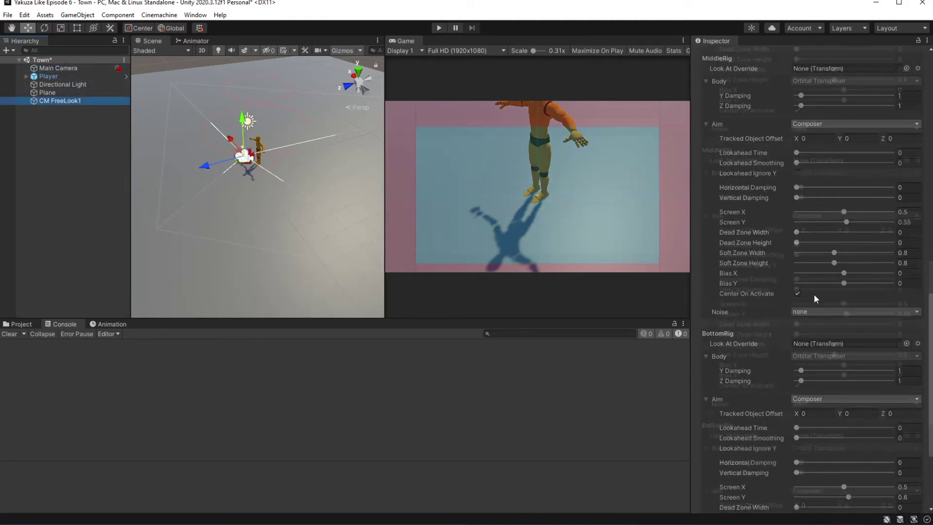
{"action": "scroll", "coordinate": [814, 293], "scroll_direction": "down", "scroll_amount": 3}
{"action": "key", "text": "ctrl+s"}
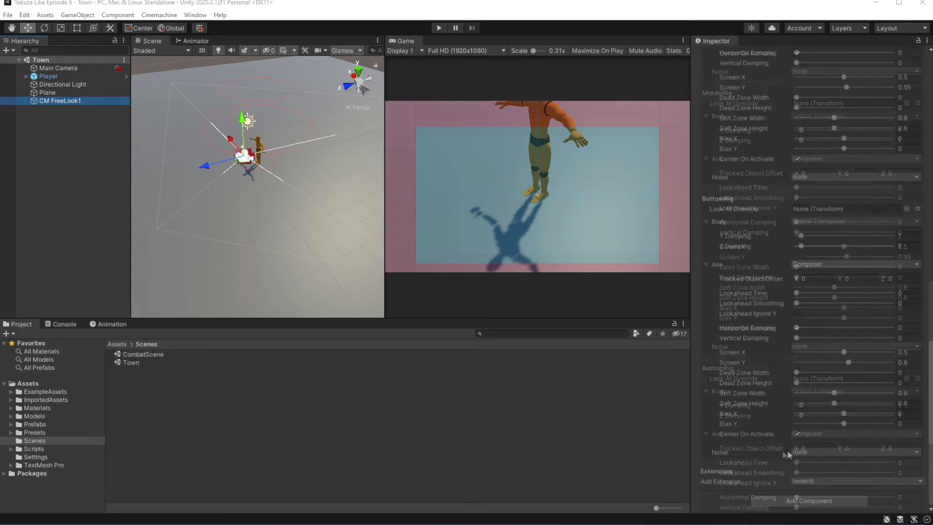
Add a Cinemachine Input Provider with XY Axis set to PlayerMovement/Camera
{"action": "left_click", "coordinate": [807, 500]}
{"action": "type", "text": "C"}
{"action": "type", "text": "achineIn"}
{"action": "key", "text": "Down"}
{"action": "key", "text": "Down"}
{"action": "key", "text": "Return"}
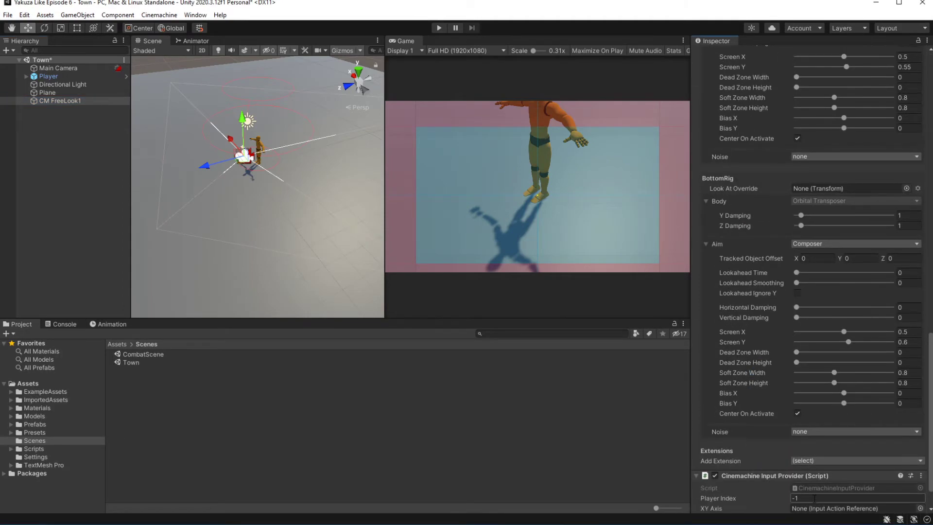
{"action": "scroll", "coordinate": [805, 455], "scroll_direction": "down", "scroll_amount": 2}
{"action": "left_click", "coordinate": [920, 470]}
{"action": "left_click_drag", "start_coordinate": [818, 189], "coordinate": [612, 171]}
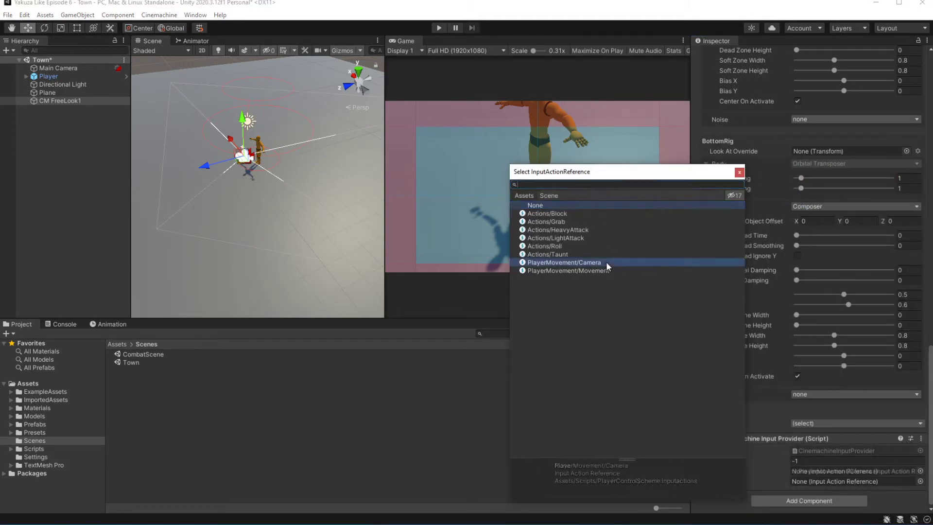
{"action": "double_click", "coordinate": [606, 263]}
Run the game to test the camera, then stop play mode
{"action": "left_click", "coordinate": [439, 29]}
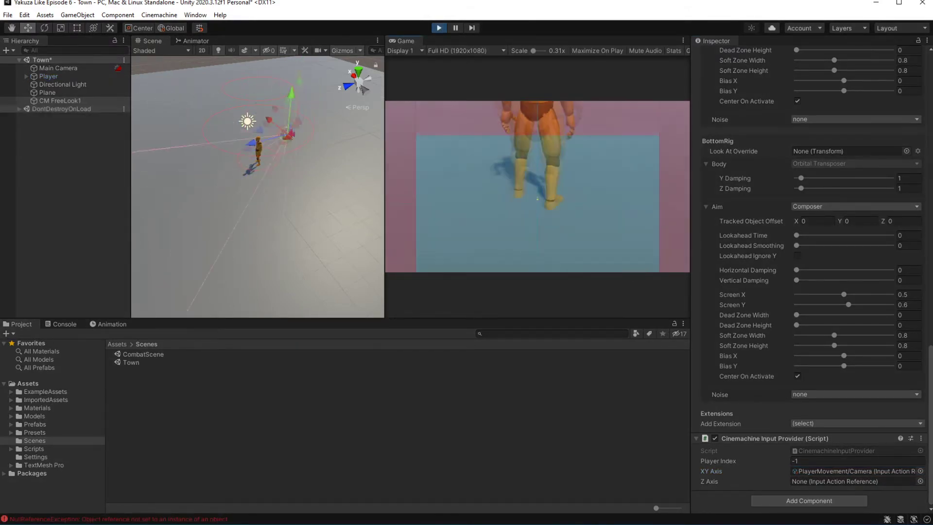
{"action": "key", "text": "ctrl+p"}
{"action": "left_click_drag", "start_coordinate": [929, 357], "coordinate": [930, 61]}
{"action": "left_click_drag", "start_coordinate": [930, 187], "coordinate": [932, 230]}
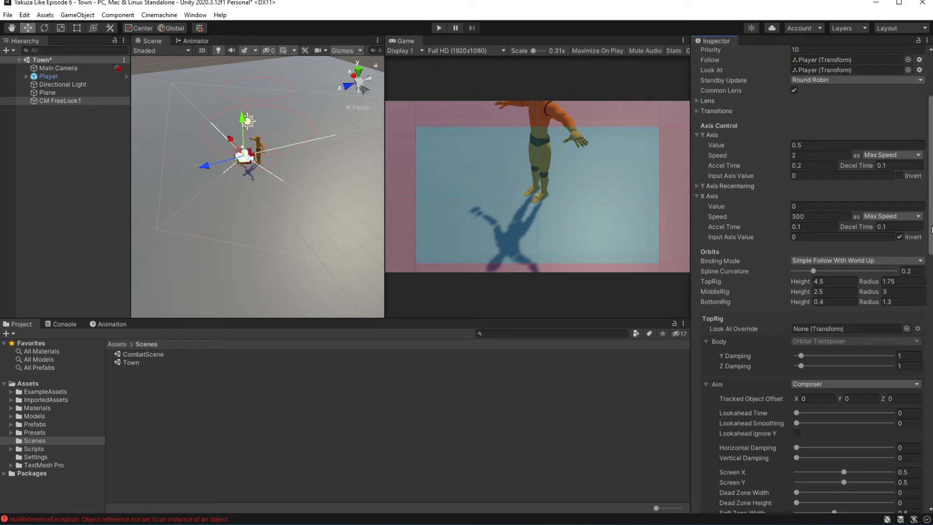
Drag the top rig aim offset to 6.31 and the middle rig's to about 1.76
{"action": "scroll", "coordinate": [930, 229], "scroll_direction": "down", "scroll_amount": 10}
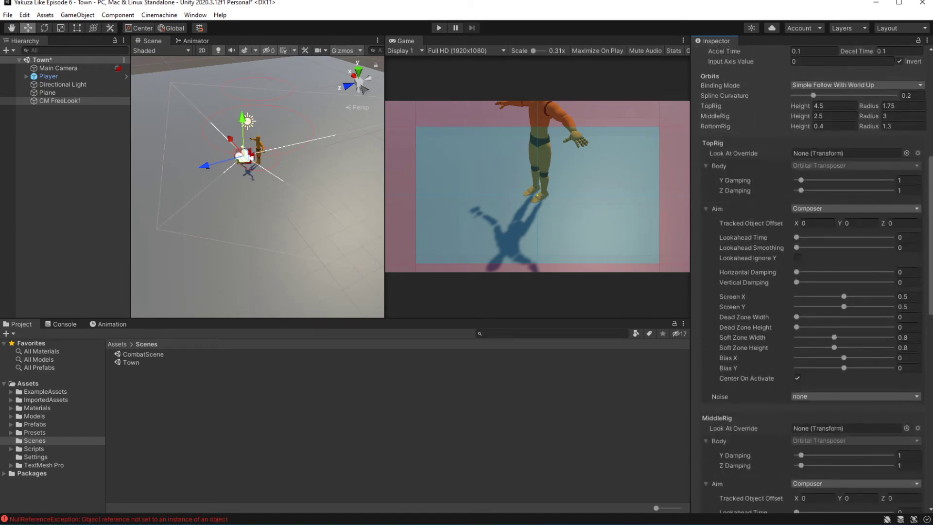
{"action": "left_click_drag", "start_coordinate": [841, 205], "coordinate": [911, 207]}
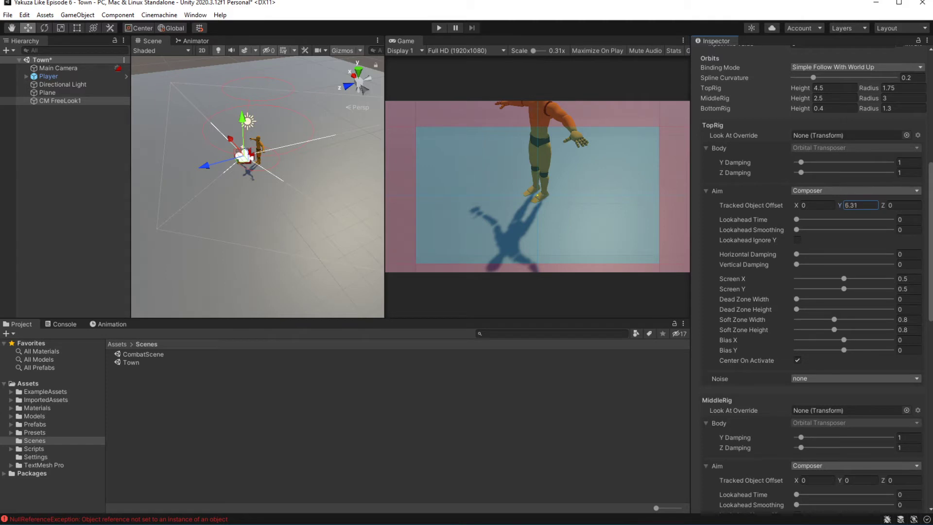
{"action": "scroll", "coordinate": [894, 285], "scroll_direction": "down", "scroll_amount": 9}
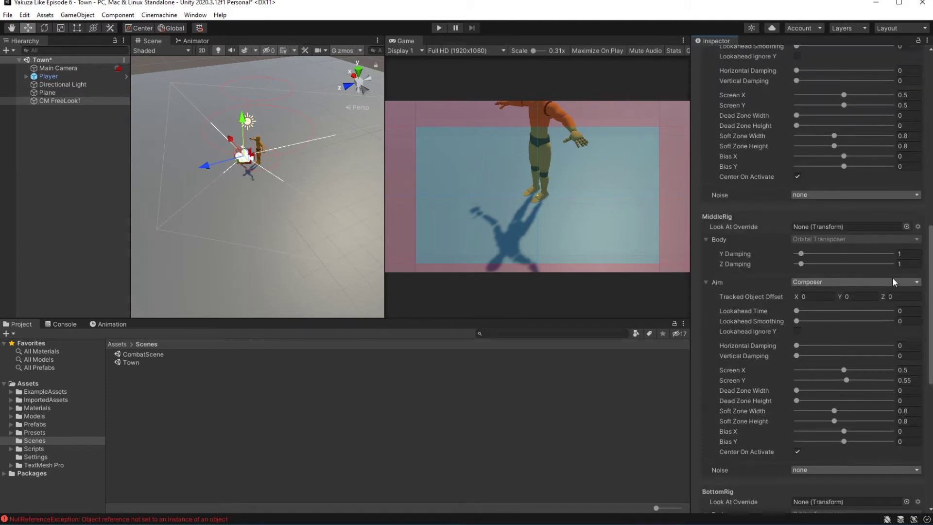
{"action": "left_click_drag", "start_coordinate": [837, 293], "coordinate": [870, 294]}
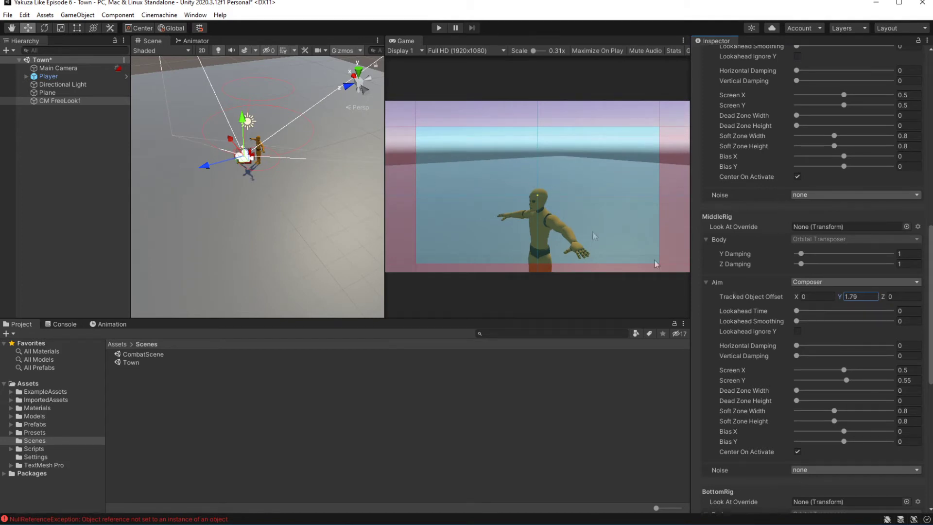
Check the Player's children, reselect CM FreeLook1, and edit the top rig's aim offset Y
{"action": "left_click", "coordinate": [57, 76]}
{"action": "left_click", "coordinate": [26, 76]}
{"action": "left_click", "coordinate": [26, 76]}
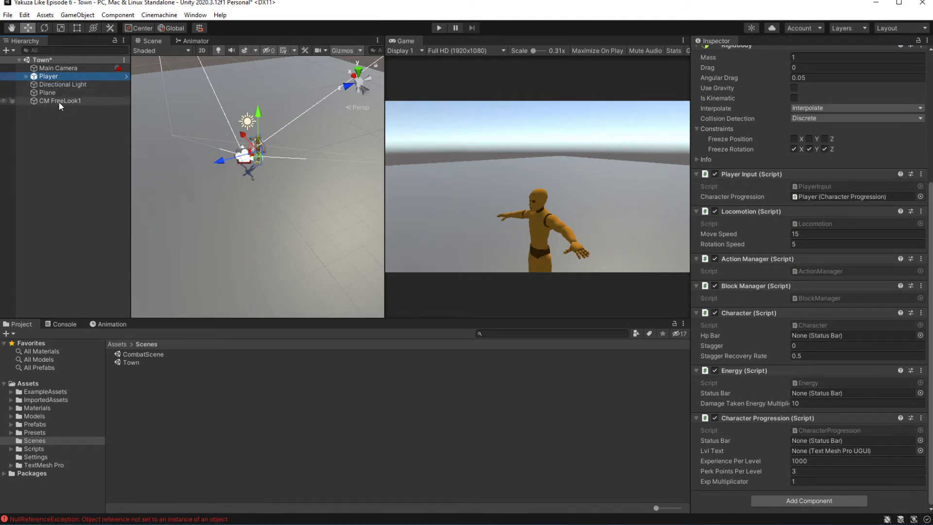
{"action": "left_click", "coordinate": [60, 101]}
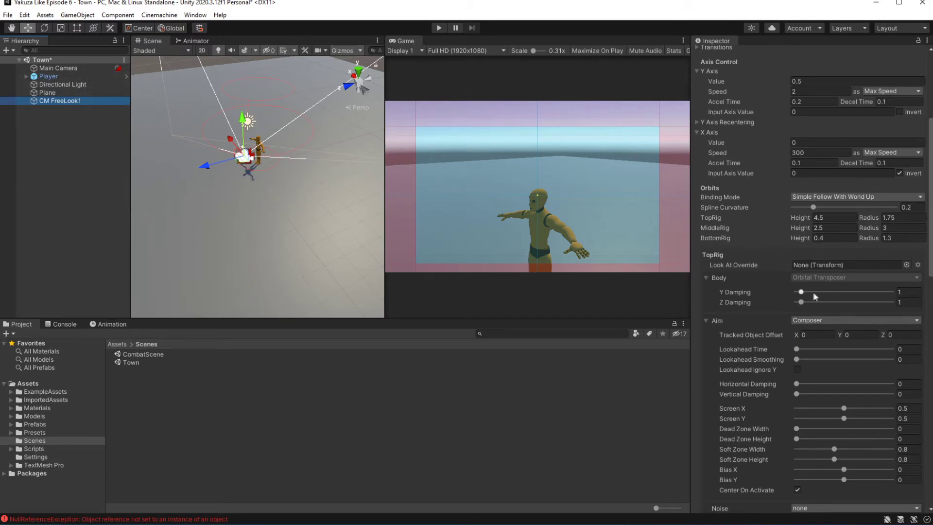
{"action": "scroll", "coordinate": [824, 288], "scroll_direction": "down", "scroll_amount": 12}
{"action": "left_click", "coordinate": [857, 151]}
{"action": "scroll", "coordinate": [857, 218], "scroll_direction": "down", "scroll_amount": 8}
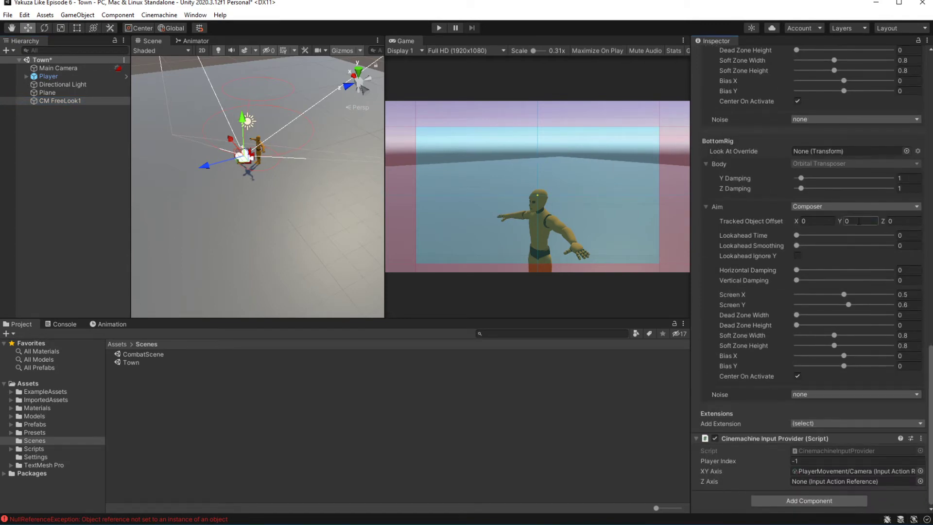
{"action": "scroll", "coordinate": [882, 332], "scroll_direction": "up", "scroll_amount": 15}
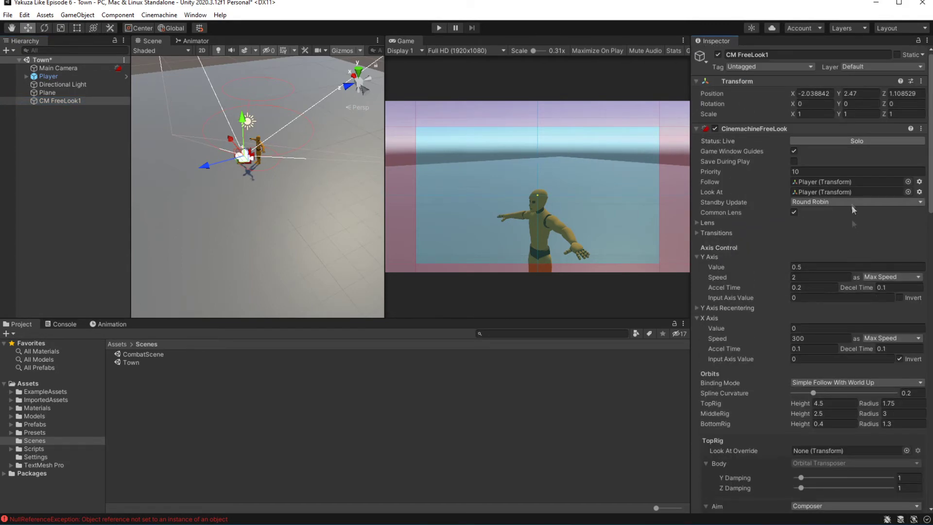
{"action": "left_click", "coordinate": [853, 245]}
Enter 1.8 as the top rig's aim offset Y and test it in play mode
{"action": "type", "text": "1.8"}
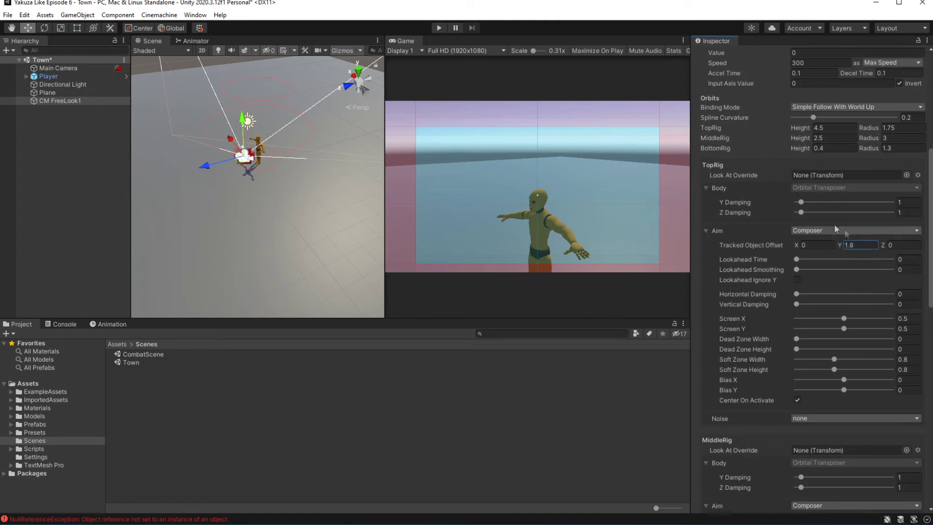
{"action": "left_click", "coordinate": [440, 28]}
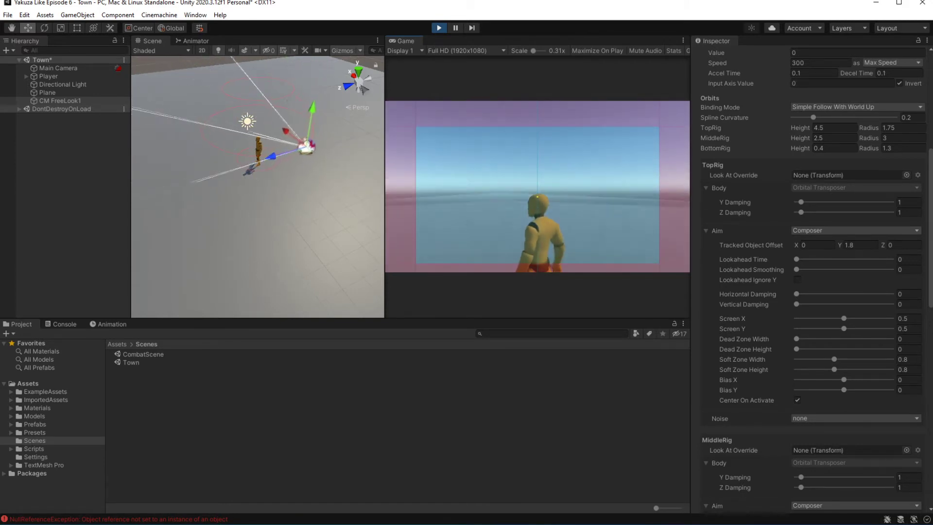
{"action": "left_click", "coordinate": [438, 28]}
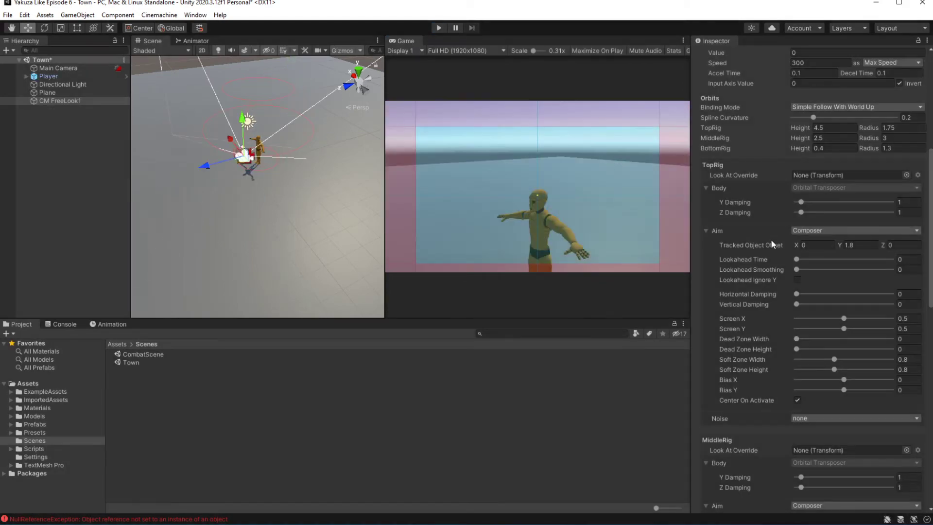
Lower Y Axis speed to 0.8, set X Axis speed to 100, and run the game
{"action": "left_click_drag", "start_coordinate": [931, 272], "coordinate": [931, 175]}
{"action": "left_click_drag", "start_coordinate": [774, 279], "coordinate": [769, 277]}
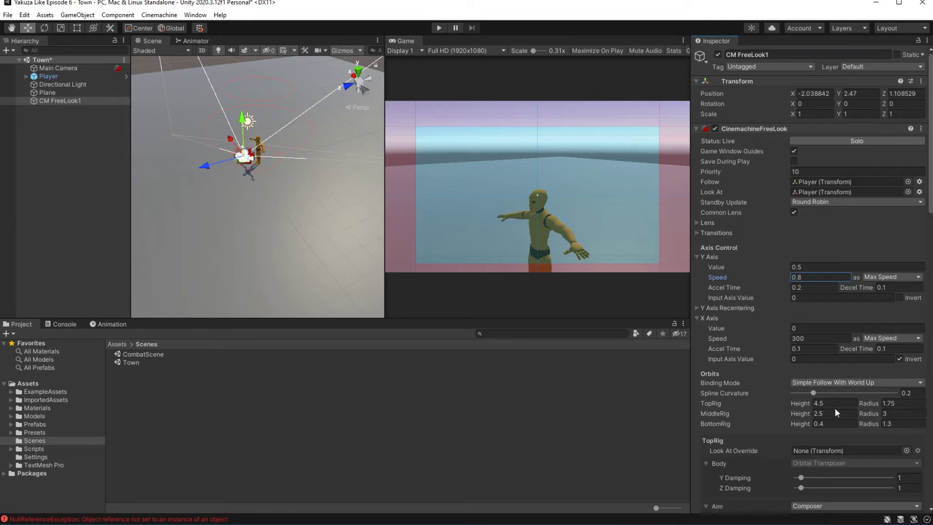
{"action": "left_click", "coordinate": [816, 338]}
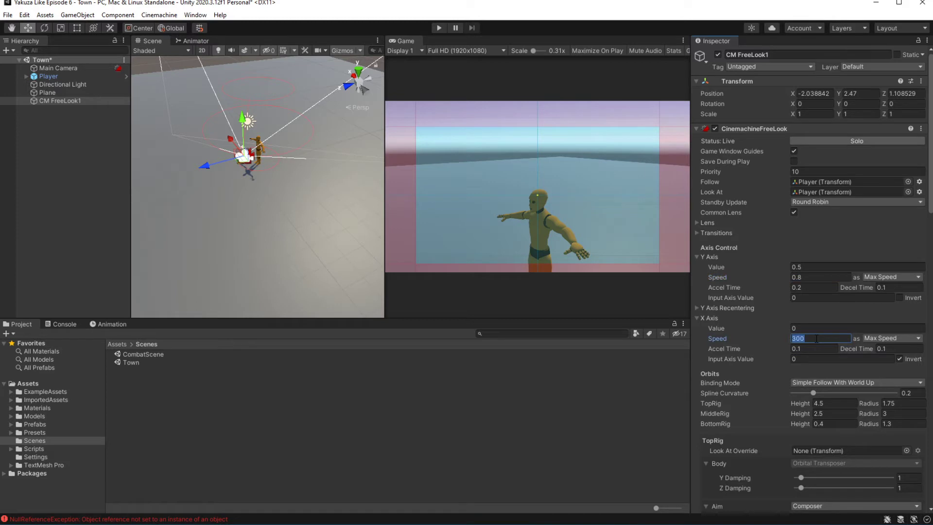
{"action": "left_click", "coordinate": [439, 27]}
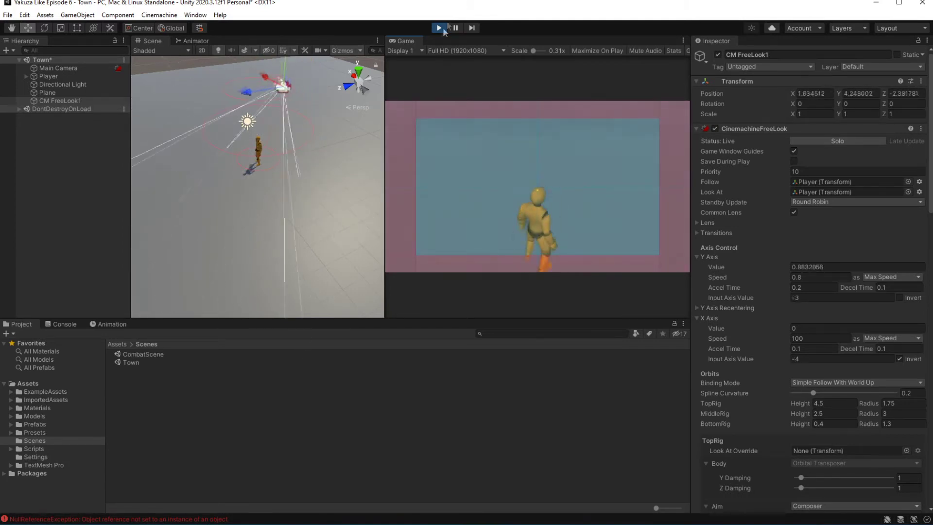
Set the camera's Y Axis Speed to 0.4 and X Axis Speed to 75, then test in Play mode
{"action": "key", "text": "ctrl+p"}
{"action": "key", "text": "BackSpace"}
{"action": "type", "text": "4"}
{"action": "left_click", "coordinate": [799, 339]}
{"action": "key", "text": "Return"}
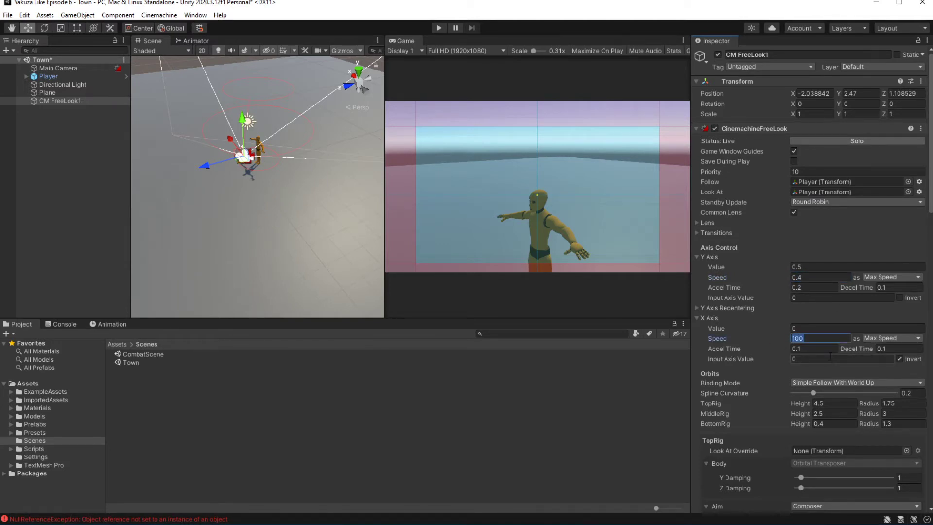
{"action": "type", "text": "75"}
{"action": "left_click", "coordinate": [438, 28]}
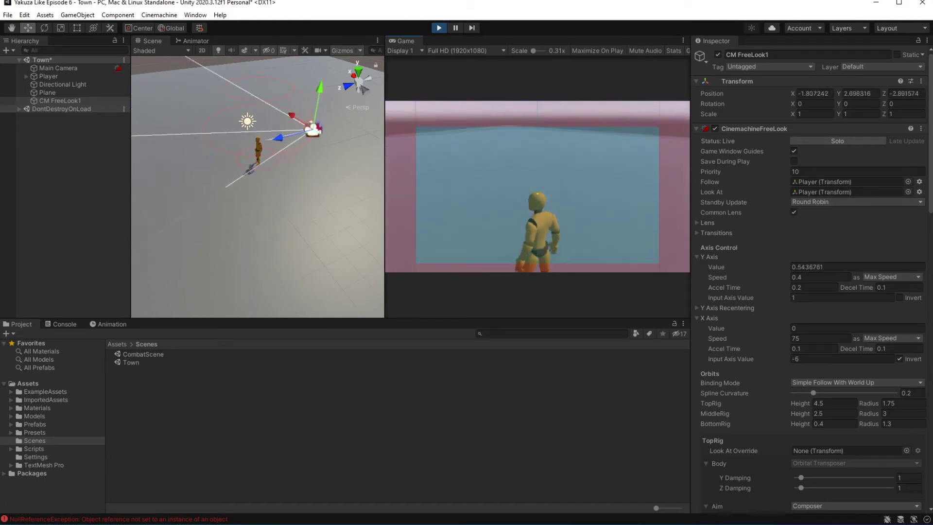
Raise the X Axis Speed to 125 and test it again in Play mode
{"action": "key", "text": "Escape"}
{"action": "left_click", "coordinate": [443, 30]}
{"action": "left_click", "coordinate": [441, 28]}
{"action": "left_click", "coordinate": [809, 339]}
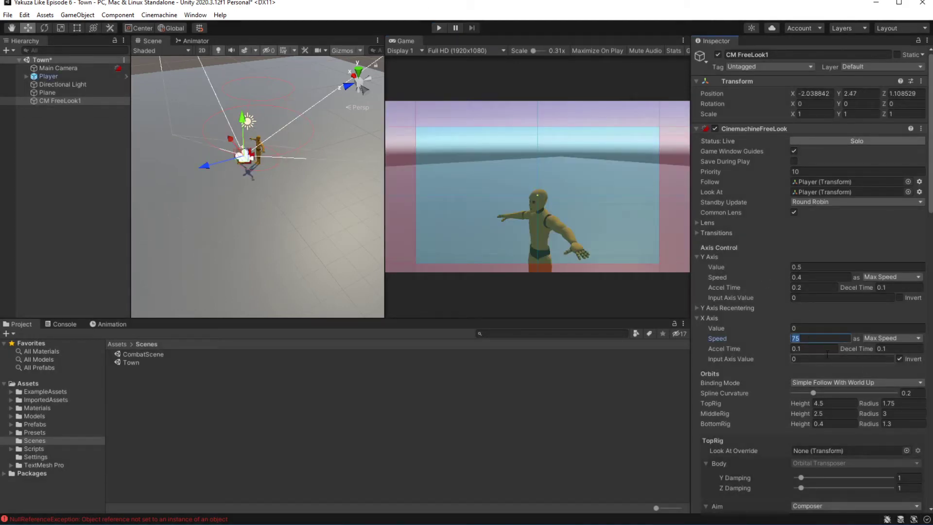
{"action": "type", "text": "125"}
{"action": "left_click", "coordinate": [438, 28]}
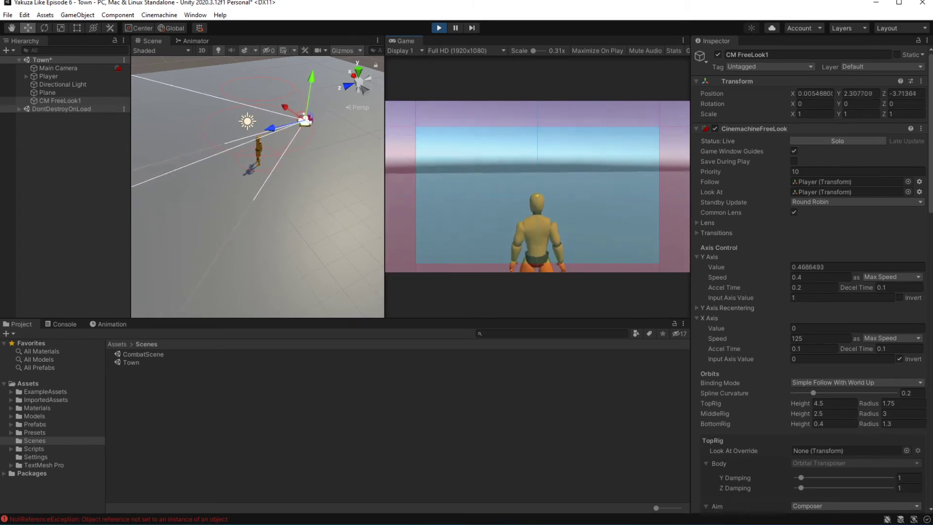
{"action": "key", "text": "ctrl+p"}
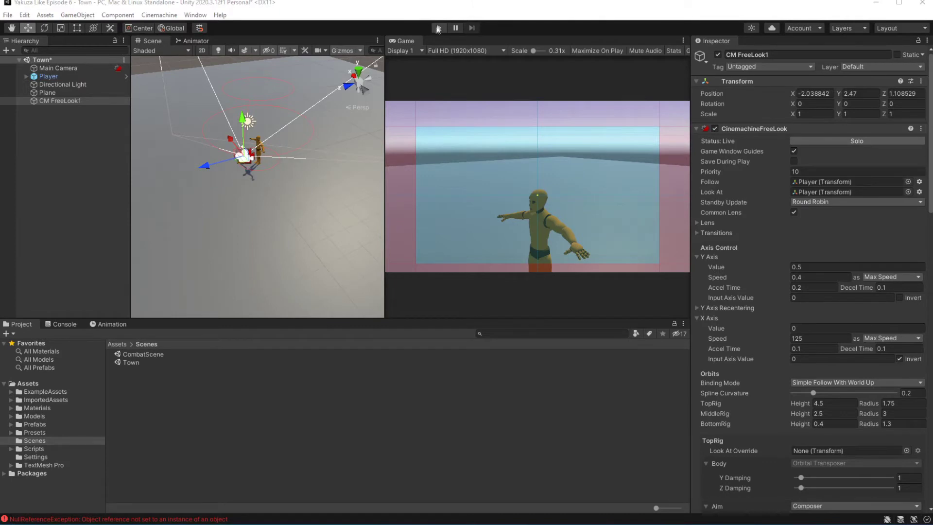
{"action": "left_click", "coordinate": [438, 28]}
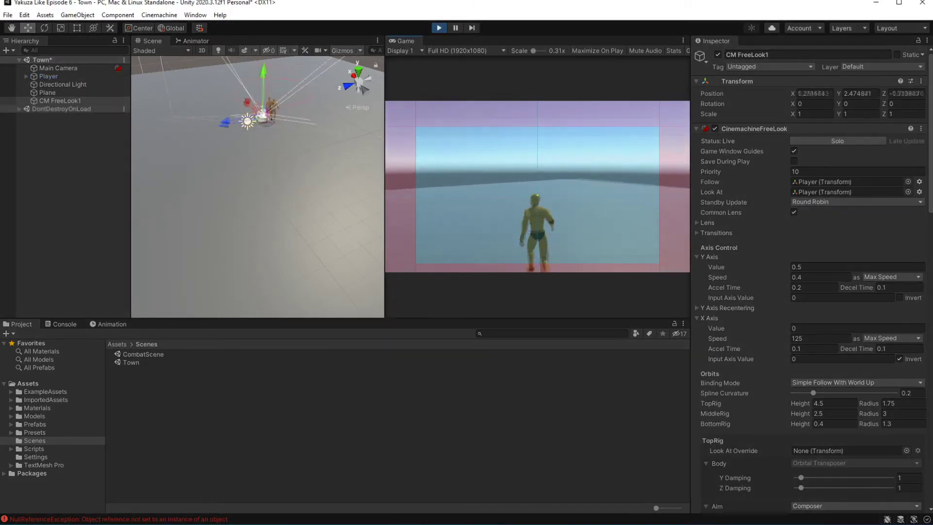
{"action": "left_click", "coordinate": [456, 29]}
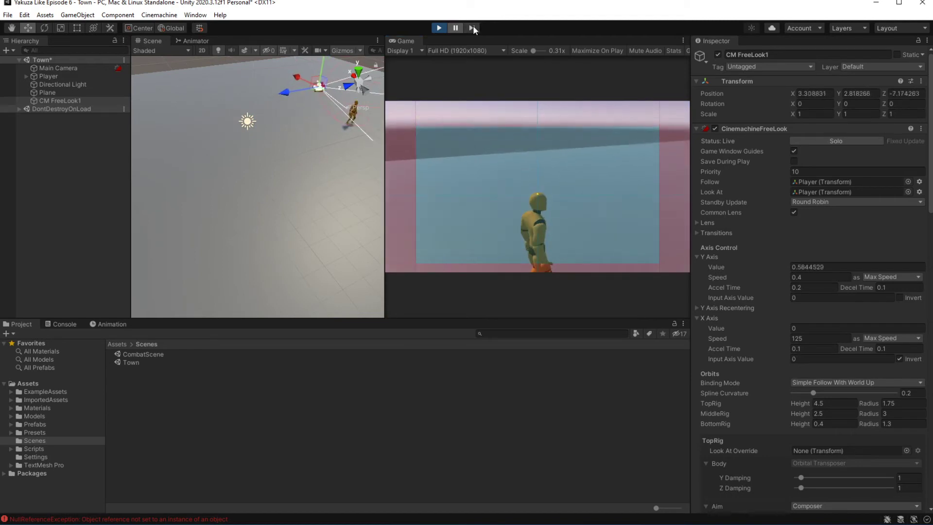
{"action": "left_click", "coordinate": [471, 78]}
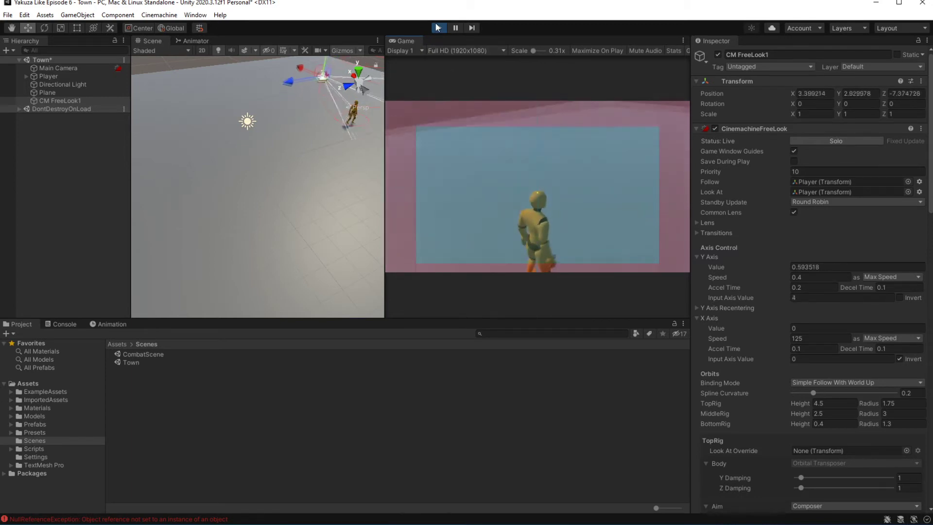
{"action": "key", "text": "ctrl+p"}
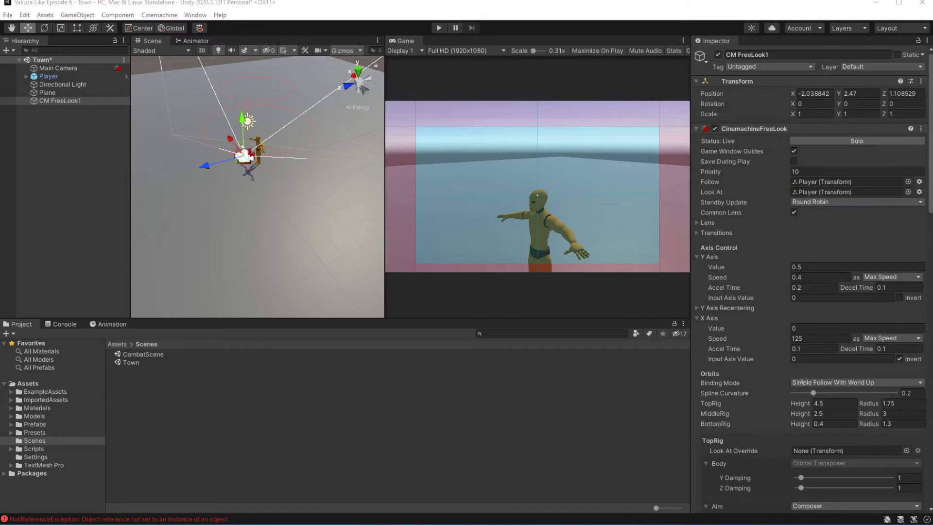
Disable the Player's Action Manager and Block Manager scripts
{"action": "left_click", "coordinate": [54, 78]}
{"action": "scroll", "coordinate": [817, 301], "scroll_direction": "down", "scroll_amount": 5}
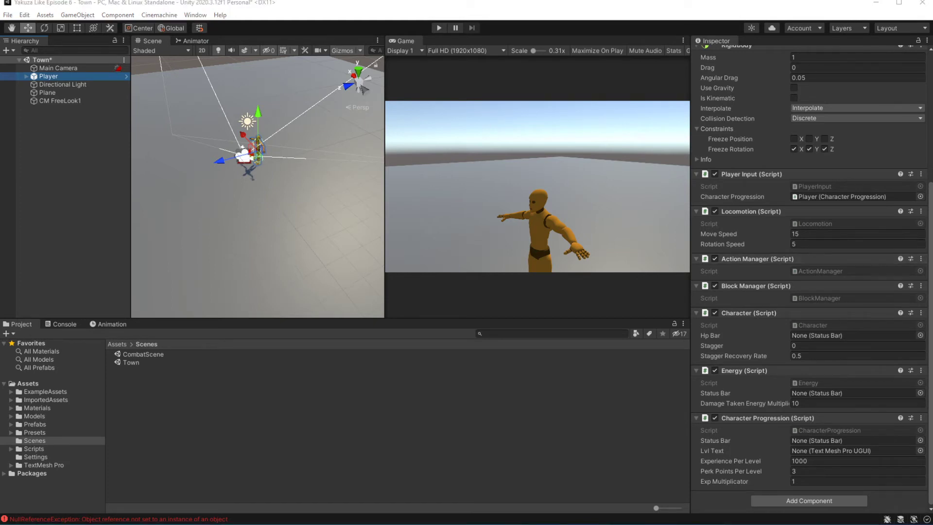
{"action": "left_click", "coordinate": [715, 259]}
{"action": "left_click", "coordinate": [715, 285]}
Play the game and run the character across the plane without the combat scripts
{"action": "key", "text": "ctrl+p"}
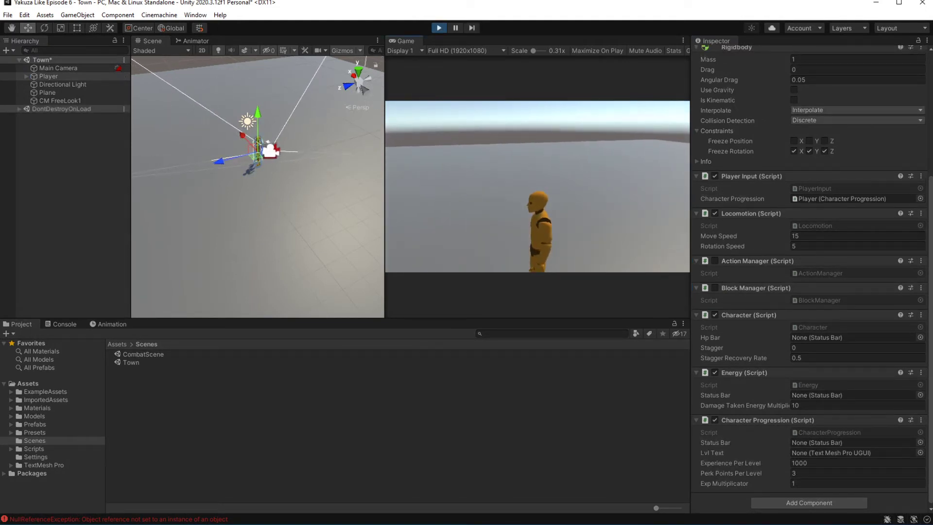
{"action": "key", "text": "w"}
{"action": "key", "text": "w"}
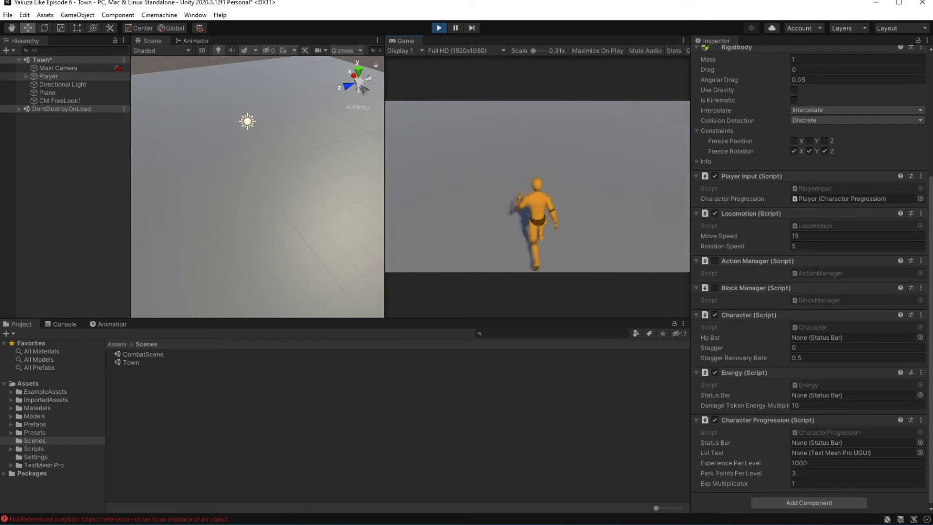
{"action": "key", "text": "a"}
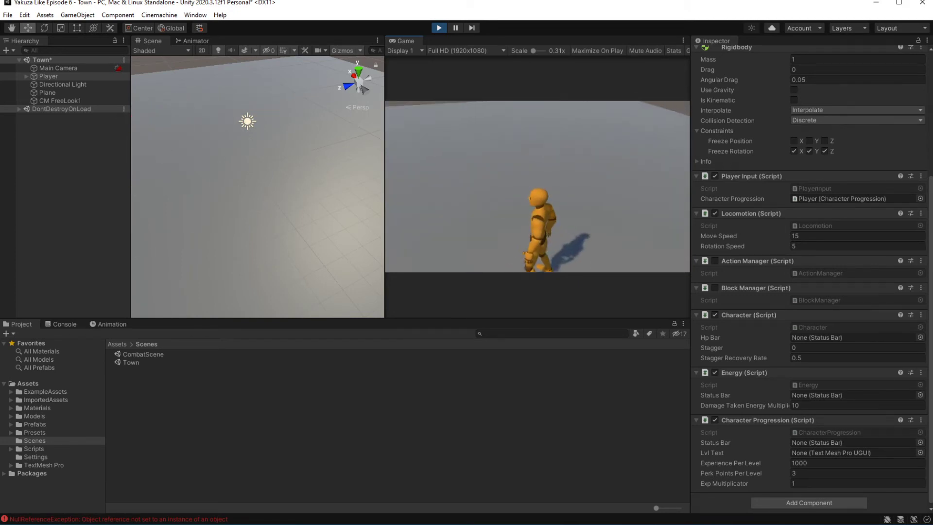
{"action": "key", "text": "w"}
{"action": "key", "text": "w"}
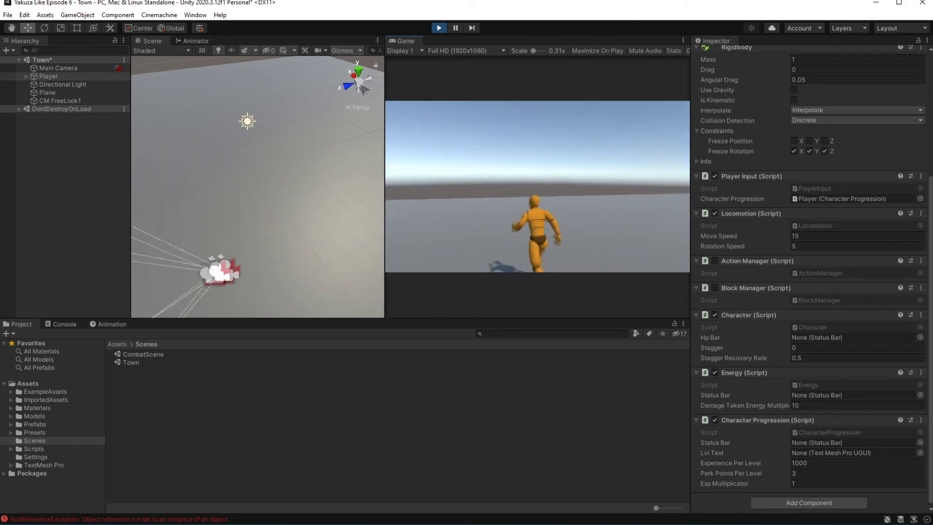
{"action": "key", "text": "Escape"}
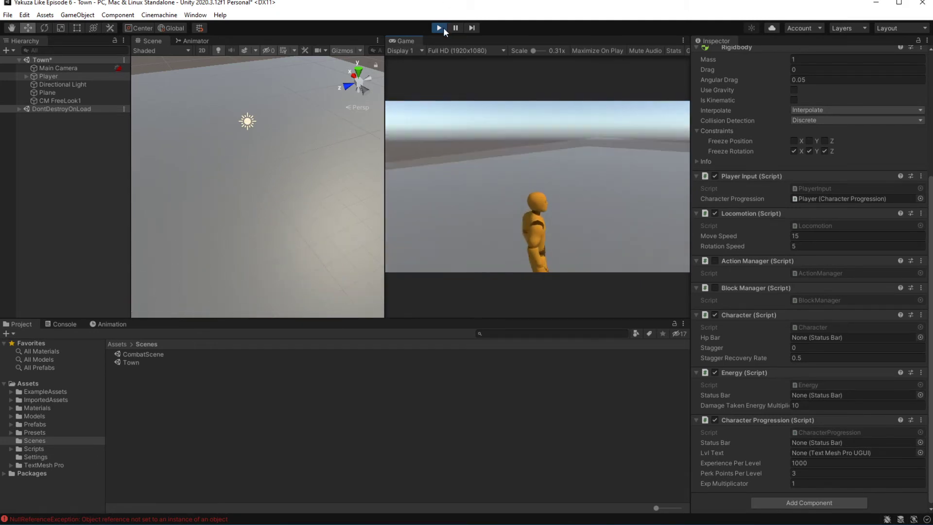
Exit Play mode, remove Action Manager, then undo so both scripts stay disabled instead
{"action": "left_click", "coordinate": [439, 28]}
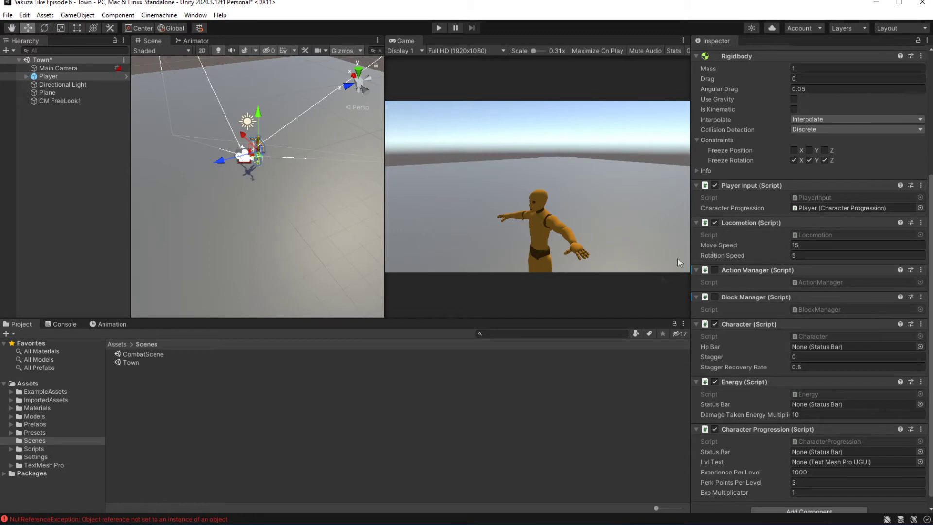
{"action": "left_click", "coordinate": [921, 269]}
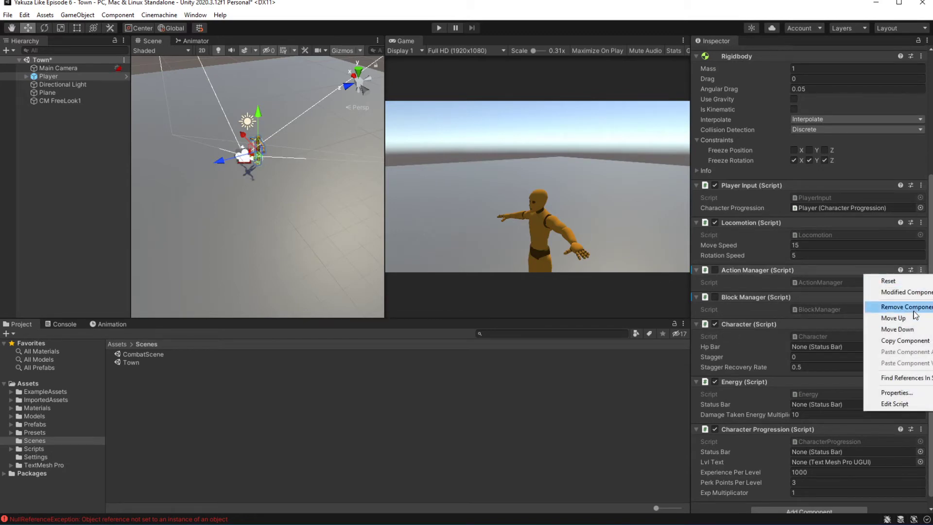
{"action": "left_click", "coordinate": [913, 310]}
{"action": "left_click", "coordinate": [921, 286]}
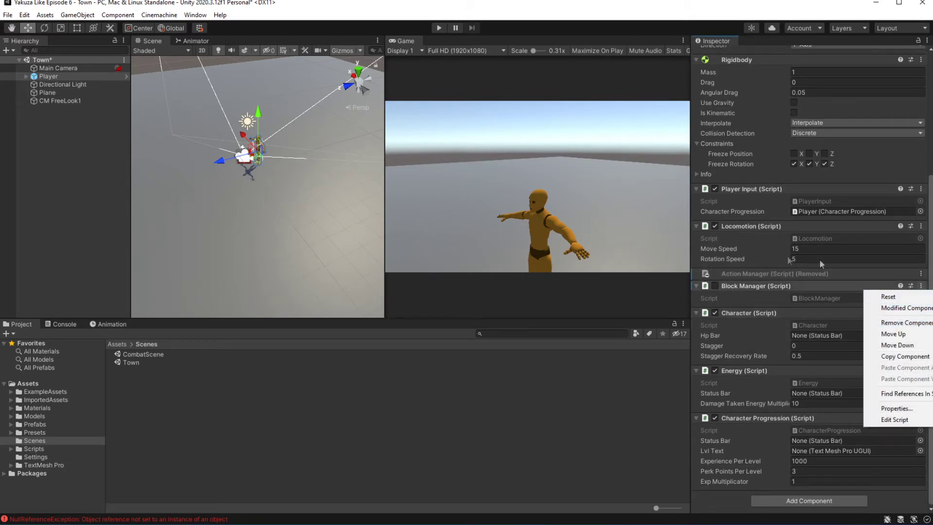
{"action": "left_click", "coordinate": [590, 30]}
{"action": "key", "text": "ctrl+z"}
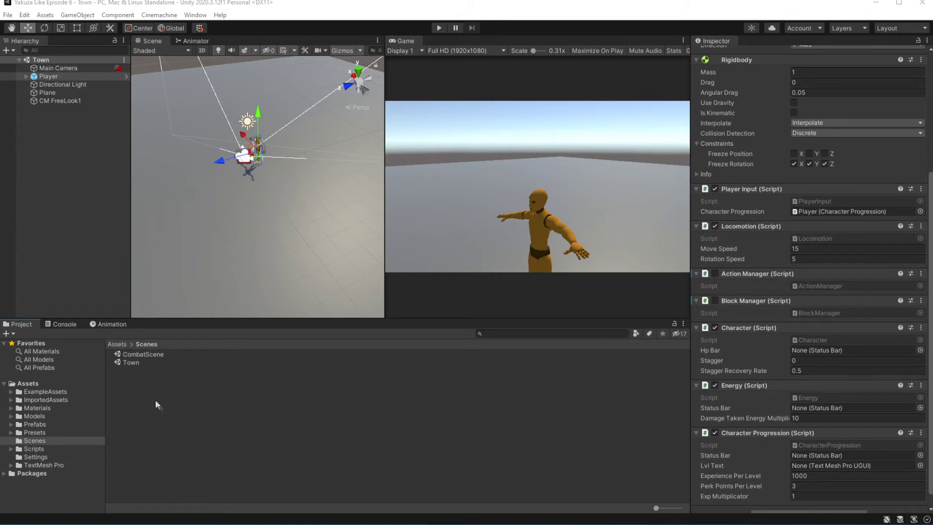
{"action": "right_click", "coordinate": [168, 409]}
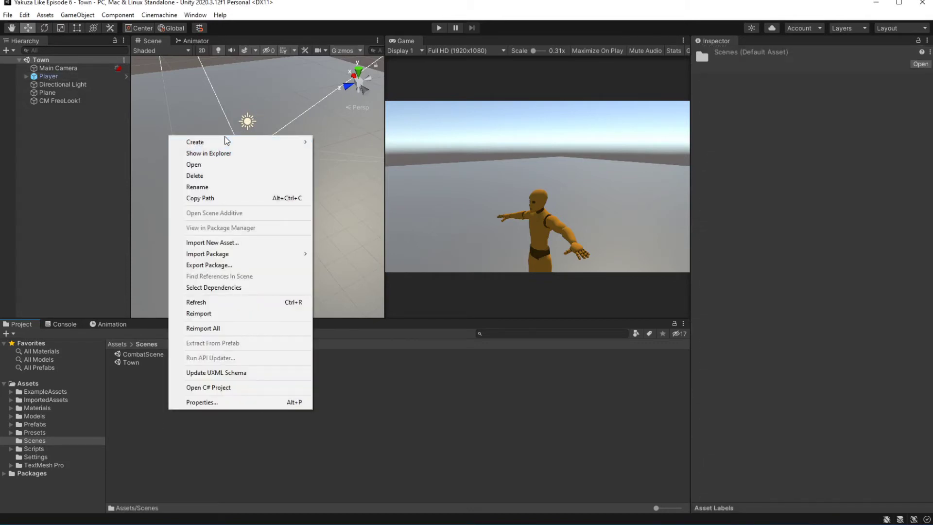
Create an Essential scene in the Scenes folder and drag it into the Hierarchy beside Town
{"action": "mouse_move", "coordinate": [229, 142]}
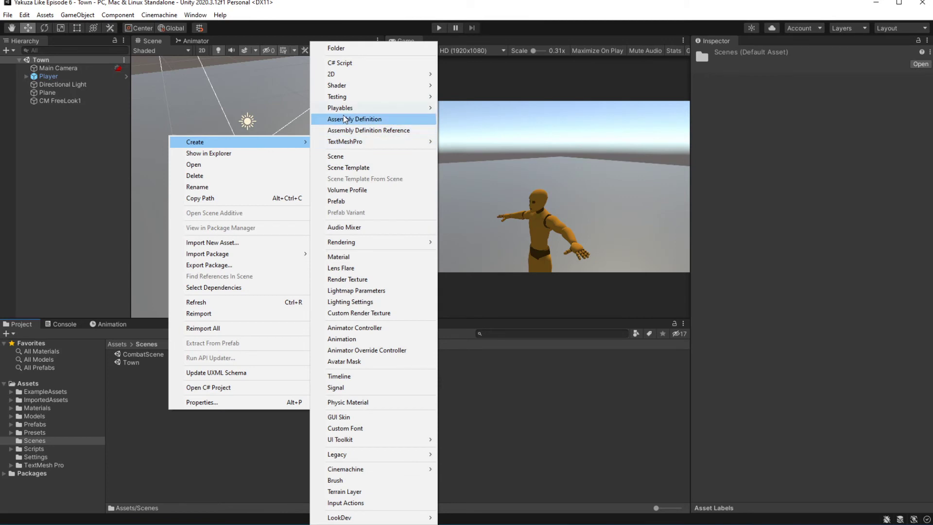
{"action": "left_click", "coordinate": [354, 156]}
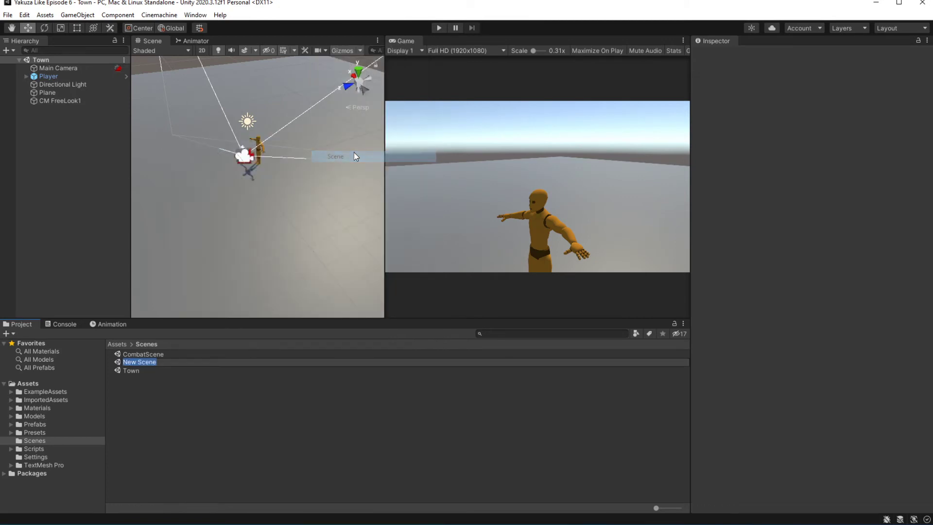
{"action": "type", "text": "Essential"}
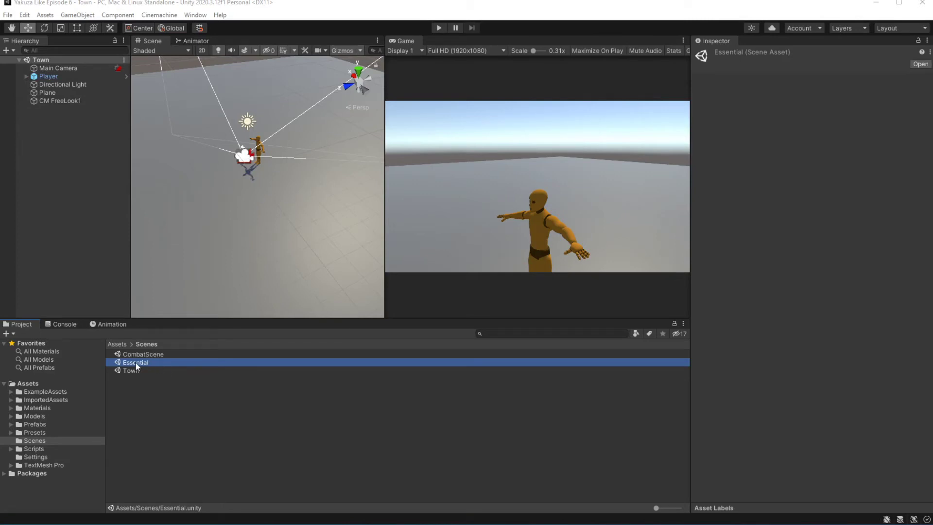
{"action": "left_click_drag", "start_coordinate": [136, 361], "coordinate": [52, 230]}
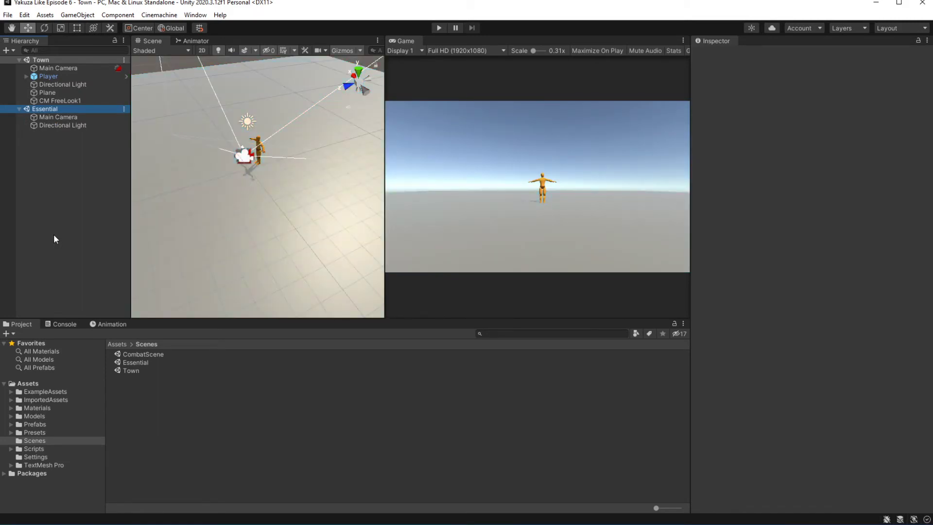
Delete the Essential scene's default Main Camera and Directional Light
{"action": "left_click", "coordinate": [53, 118]}
{"action": "left_click", "coordinate": [60, 127], "text": "shift"}
{"action": "key", "text": "Delete"}
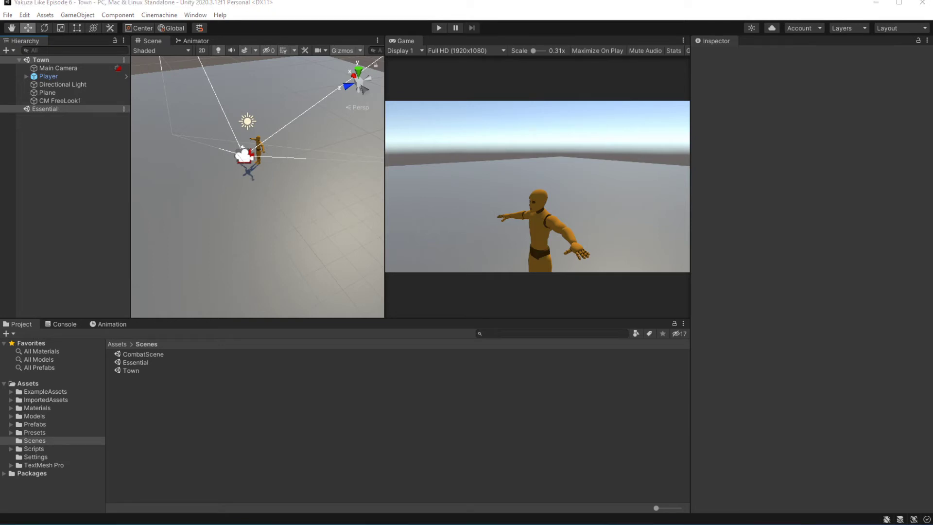
Move Player, CM FreeLook1 and Main Camera into Essential, then open CombatScene
{"action": "left_click", "coordinate": [53, 76]}
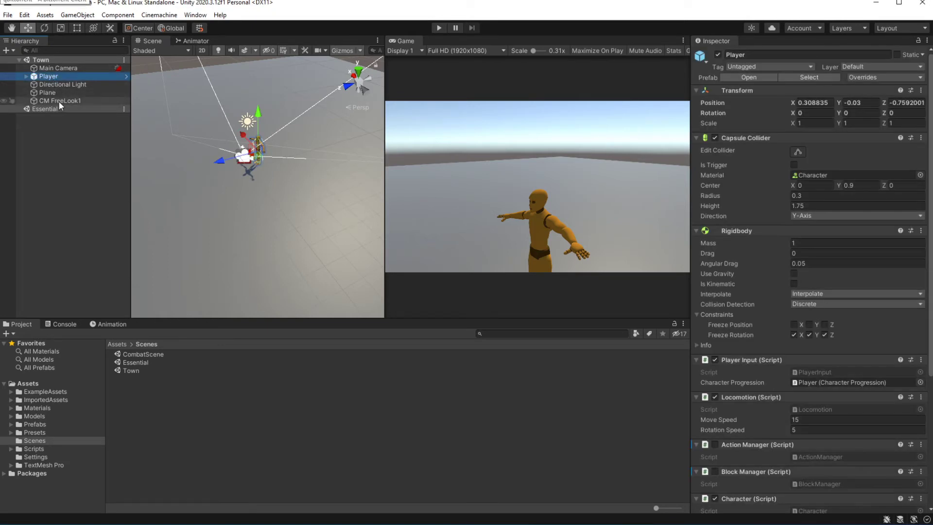
{"action": "left_click", "coordinate": [59, 101], "text": "ctrl"}
{"action": "left_click", "coordinate": [61, 68], "text": "ctrl"}
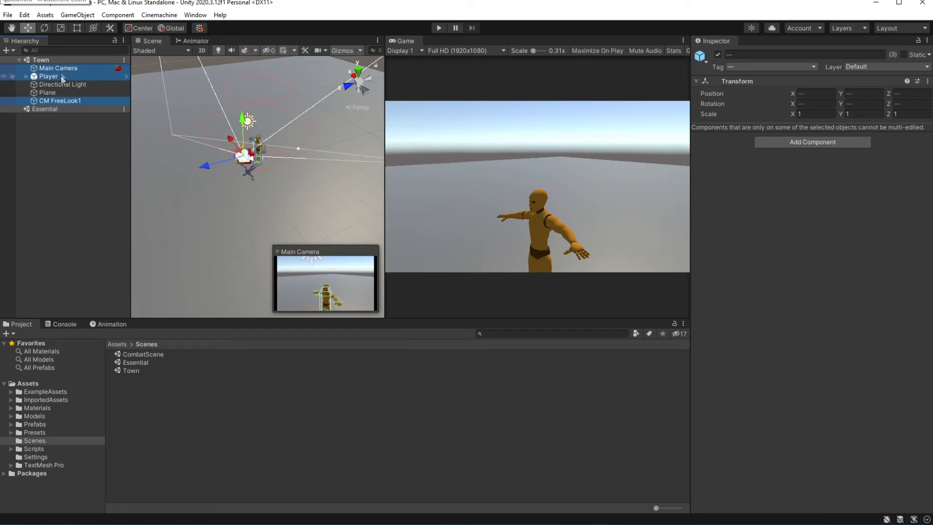
{"action": "left_click_drag", "start_coordinate": [44, 76], "coordinate": [53, 153]}
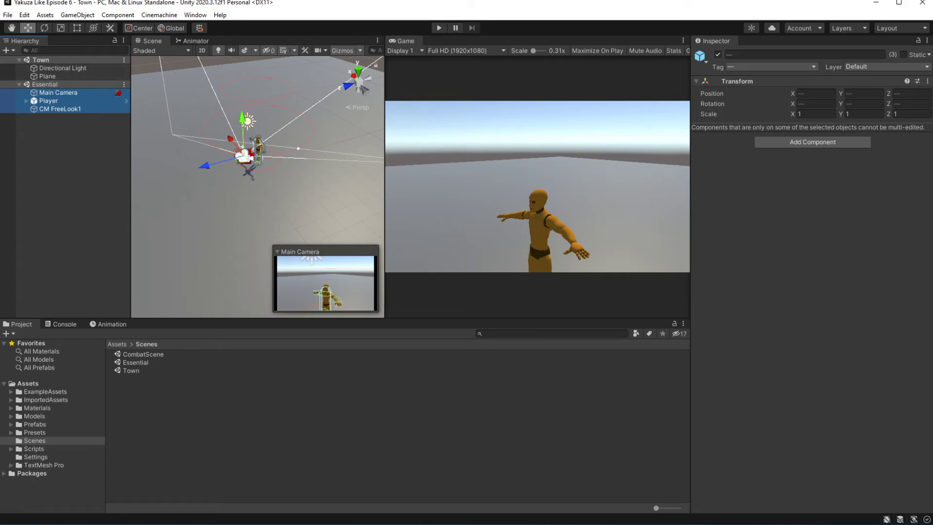
{"action": "left_click", "coordinate": [155, 411]}
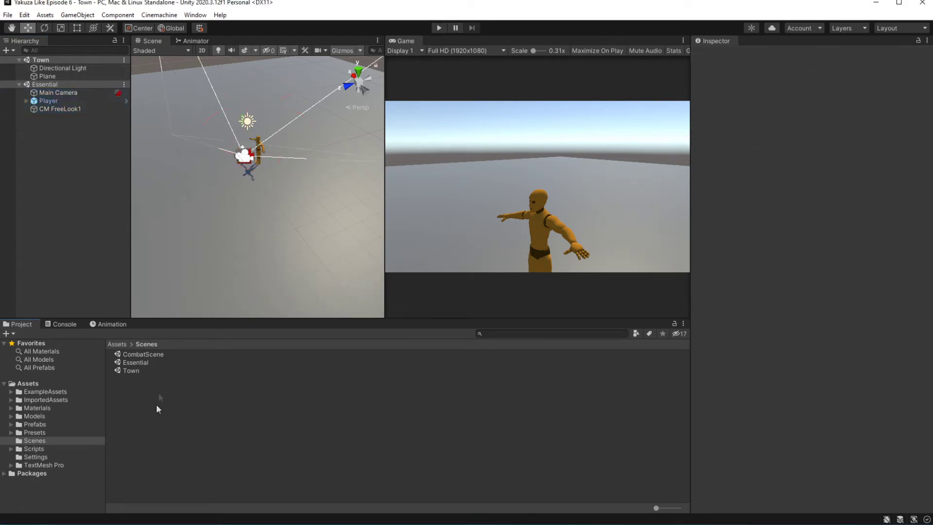
{"action": "double_click", "coordinate": [154, 356]}
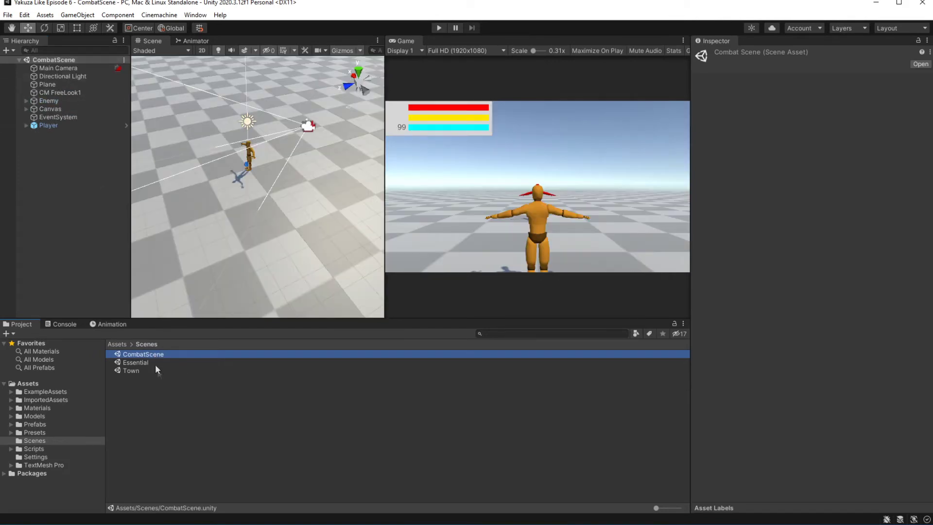
Load Essential alongside CombatScene and move the Canvas and EventSystem into it
{"action": "left_click_drag", "start_coordinate": [144, 363], "coordinate": [34, 171]}
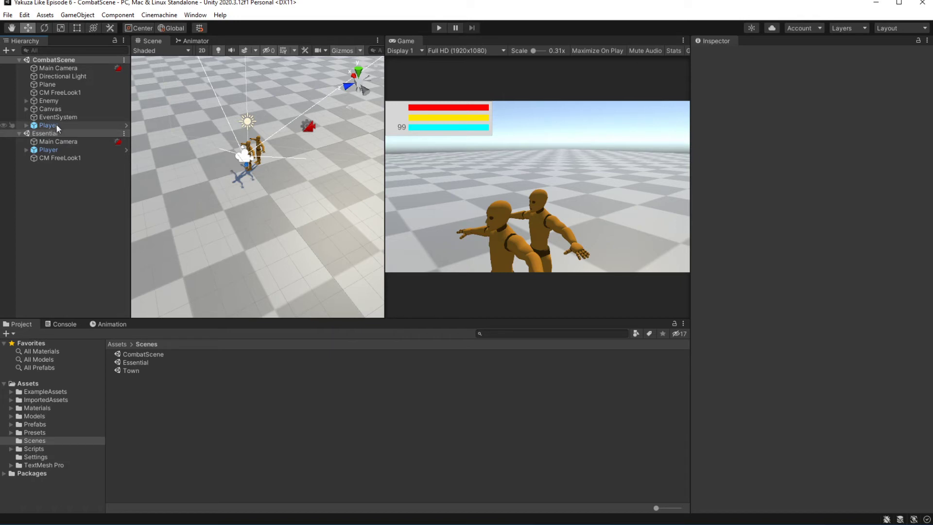
{"action": "left_click_drag", "start_coordinate": [50, 108], "coordinate": [65, 208]}
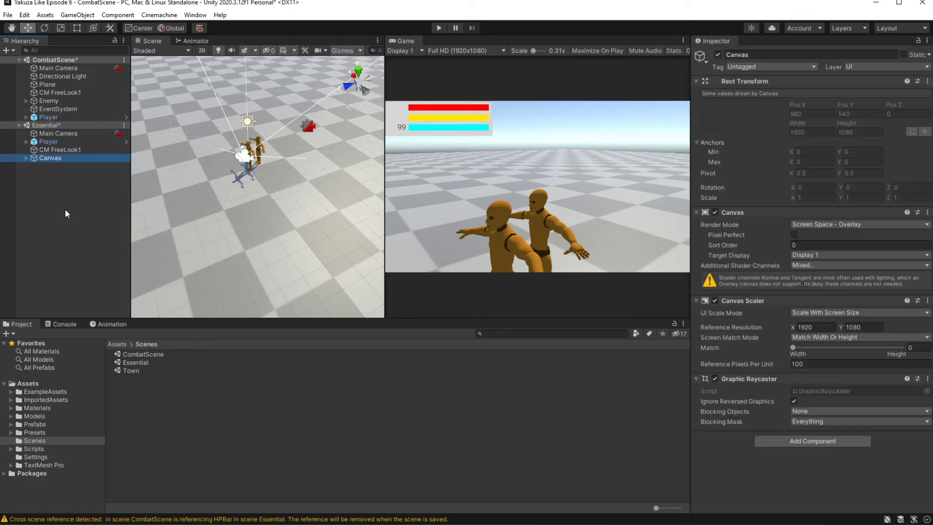
{"action": "left_click_drag", "start_coordinate": [66, 110], "coordinate": [74, 197]}
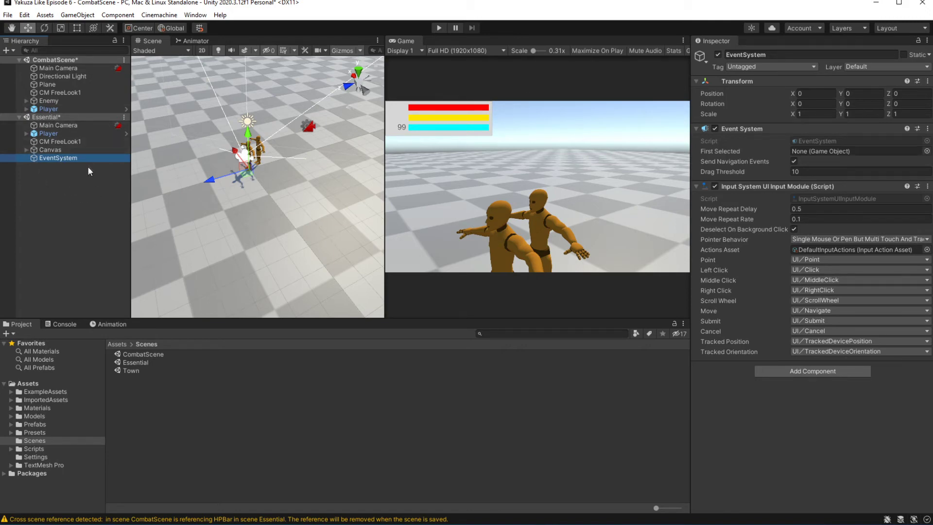
{"action": "left_click", "coordinate": [68, 151]}
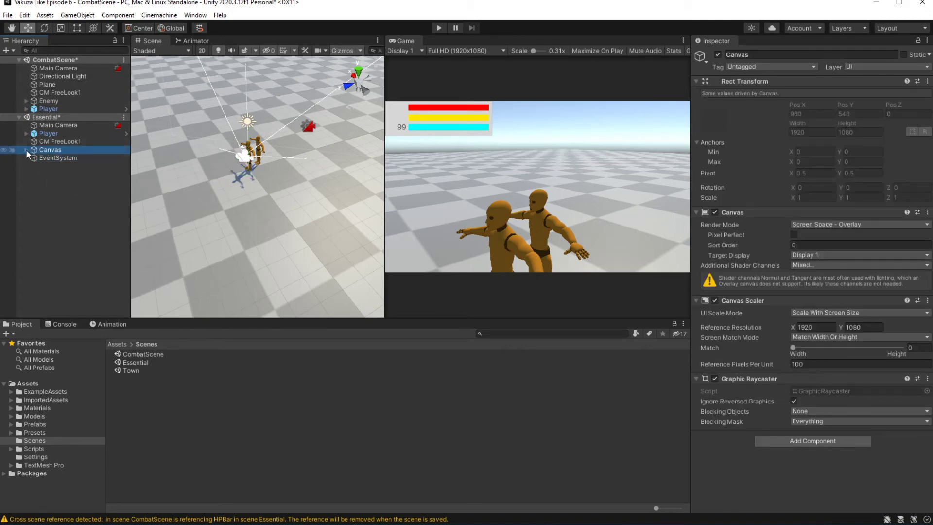
Open Town, saving CombatScene and Essential, and load Essential alongside Town
{"action": "left_click", "coordinate": [142, 370]}
{"action": "double_click", "coordinate": [143, 370]}
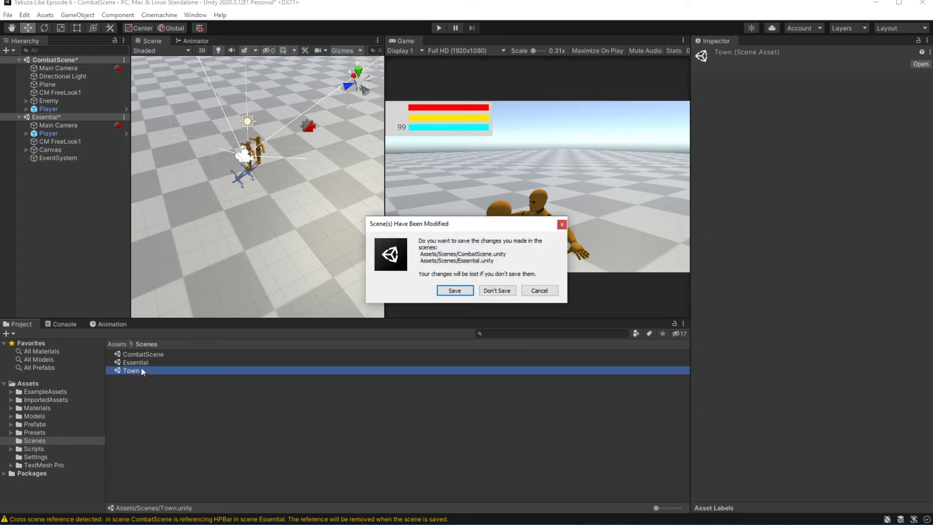
{"action": "left_click", "coordinate": [455, 291]}
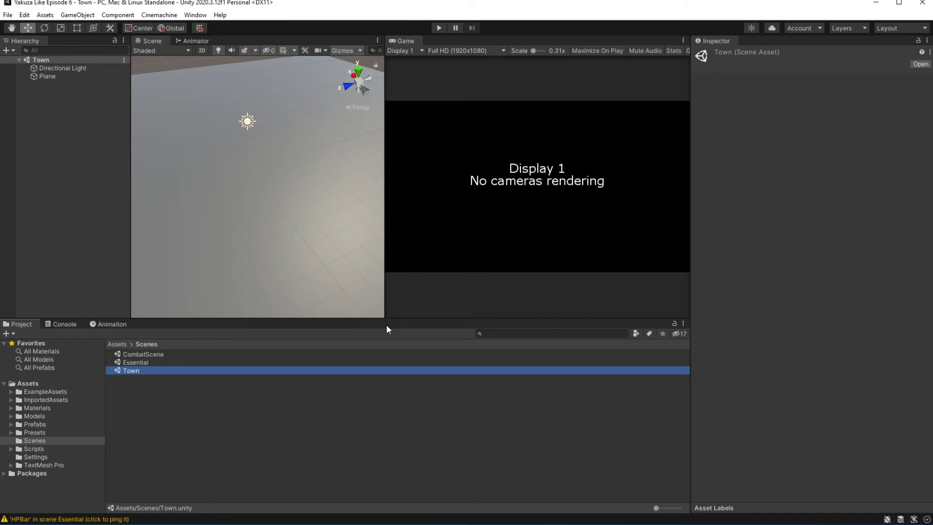
{"action": "left_click_drag", "start_coordinate": [135, 363], "coordinate": [68, 140]}
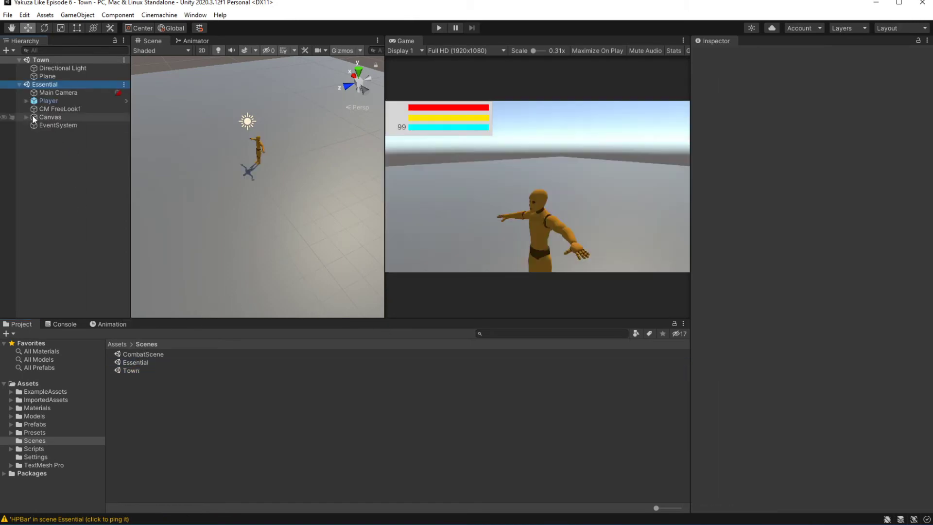
On the Player, assign HPBar to Hp Bar and EnergyBar to the Energy status bar
{"action": "left_click", "coordinate": [66, 155]}
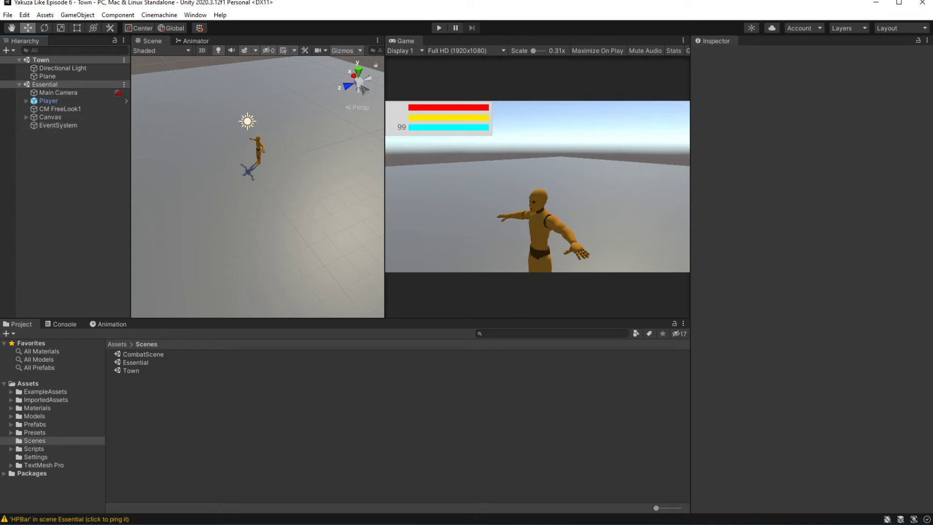
{"action": "left_click", "coordinate": [62, 117]}
{"action": "left_click", "coordinate": [48, 100]}
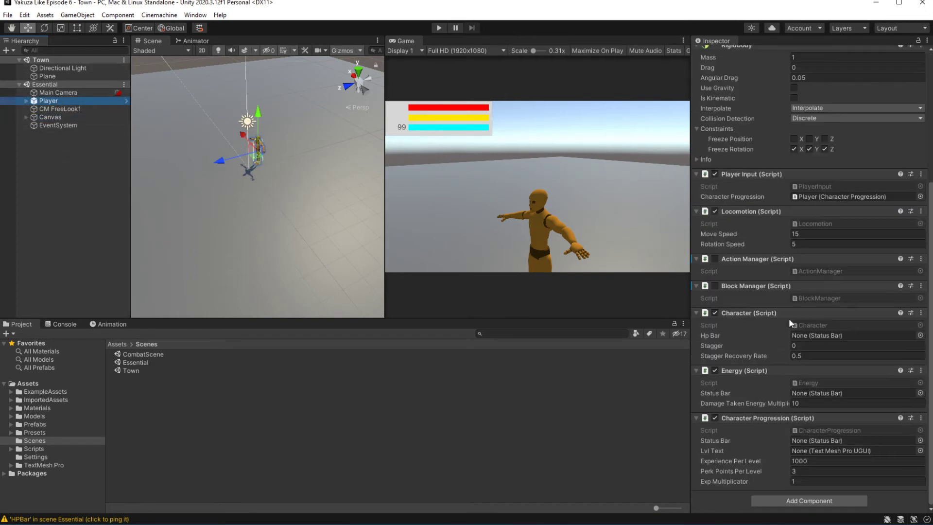
{"action": "left_click", "coordinate": [920, 336]}
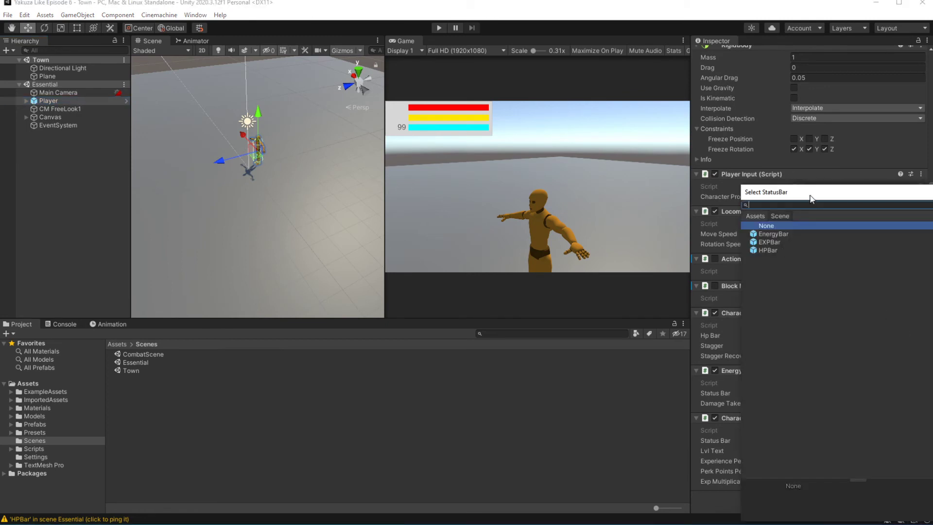
{"action": "double_click", "coordinate": [418, 240]}
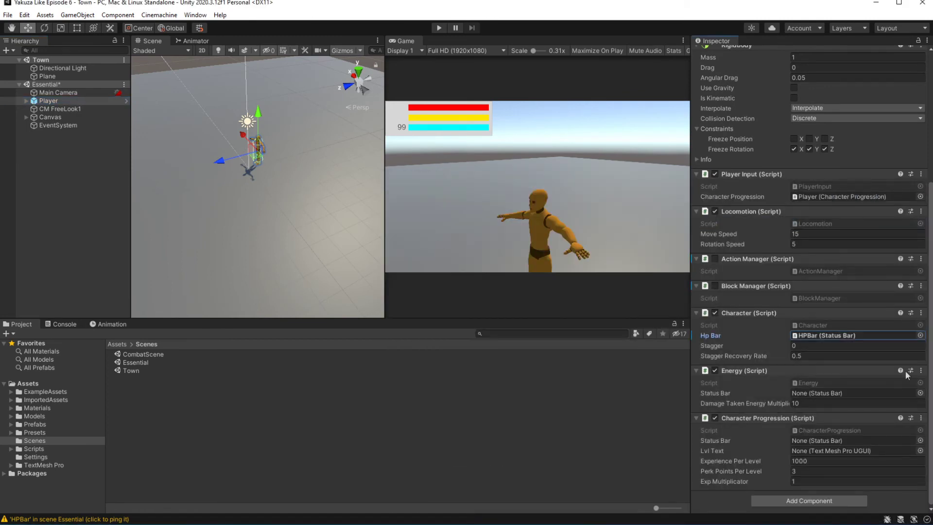
{"action": "left_click", "coordinate": [919, 393]}
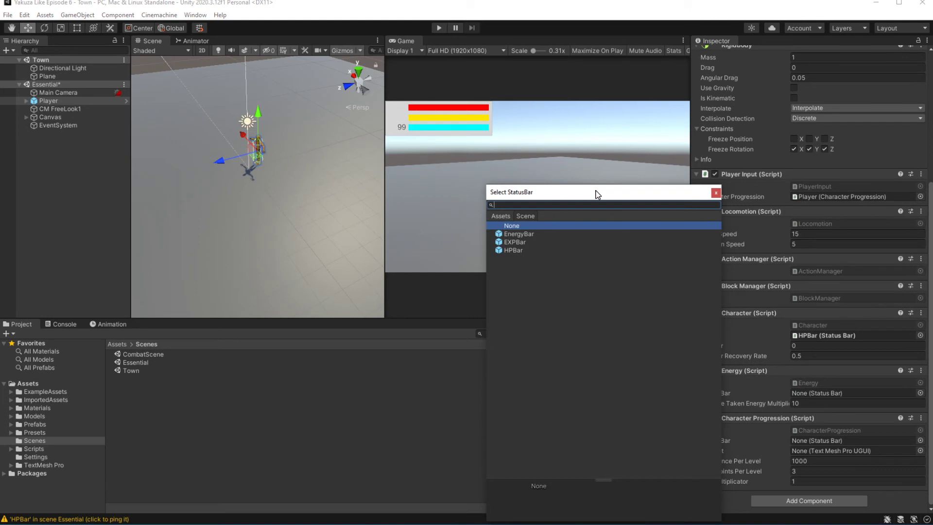
{"action": "double_click", "coordinate": [525, 234]}
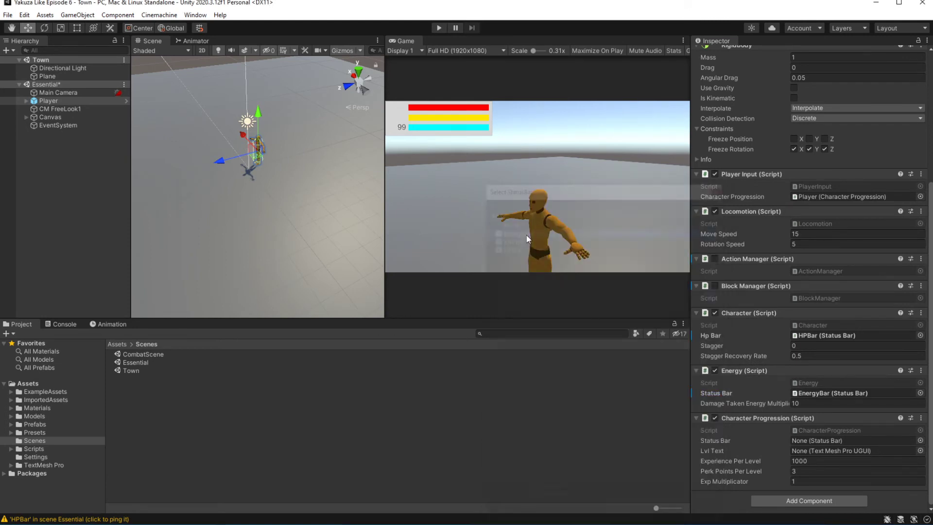
Assign EXPBar to the progression status bar and LevelCounter to Lvl Text, then review overrides
{"action": "left_click", "coordinate": [919, 441]}
{"action": "left_click_drag", "start_coordinate": [825, 197], "coordinate": [604, 182]}
{"action": "double_click", "coordinate": [565, 225]}
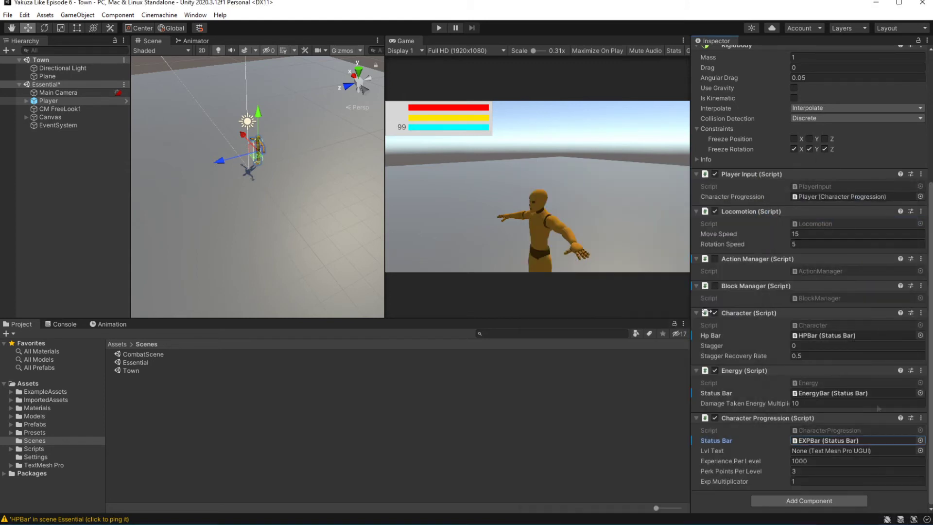
{"action": "left_click", "coordinate": [920, 451]}
{"action": "left_click_drag", "start_coordinate": [816, 203], "coordinate": [642, 202]}
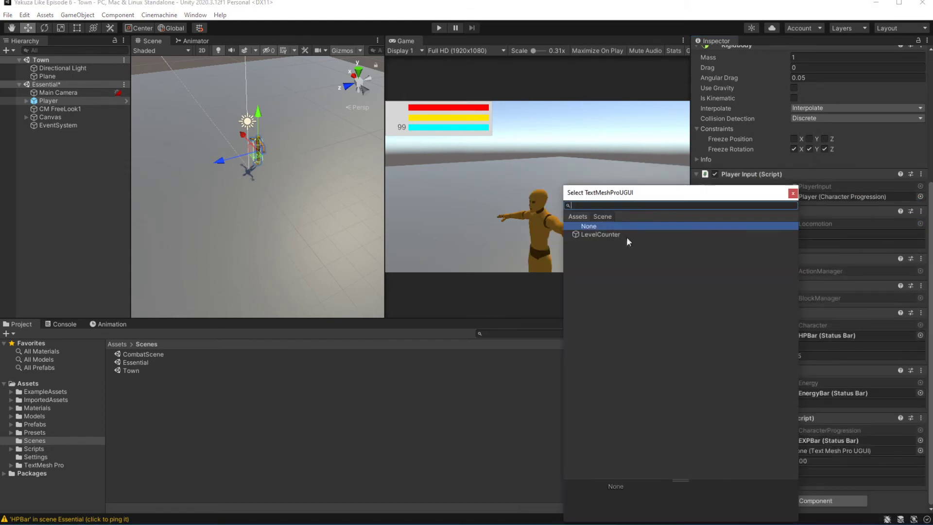
{"action": "double_click", "coordinate": [626, 237]}
{"action": "scroll", "coordinate": [878, 199], "scroll_direction": "up", "scroll_amount": 3}
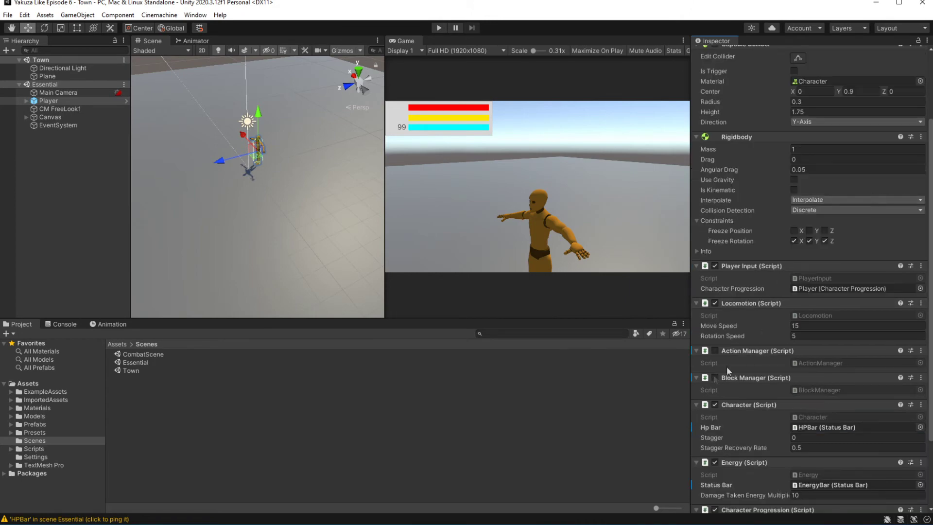
{"action": "scroll", "coordinate": [884, 215], "scroll_direction": "up", "scroll_amount": 3}
{"action": "left_click", "coordinate": [911, 77]}
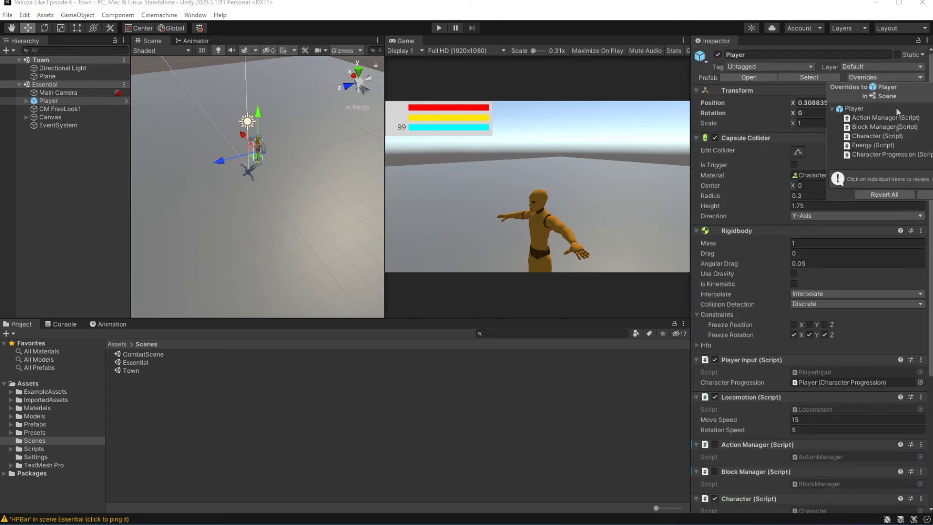
{"action": "left_click", "coordinate": [736, 264]}
{"action": "scroll", "coordinate": [738, 260], "scroll_direction": "down", "scroll_amount": 5}
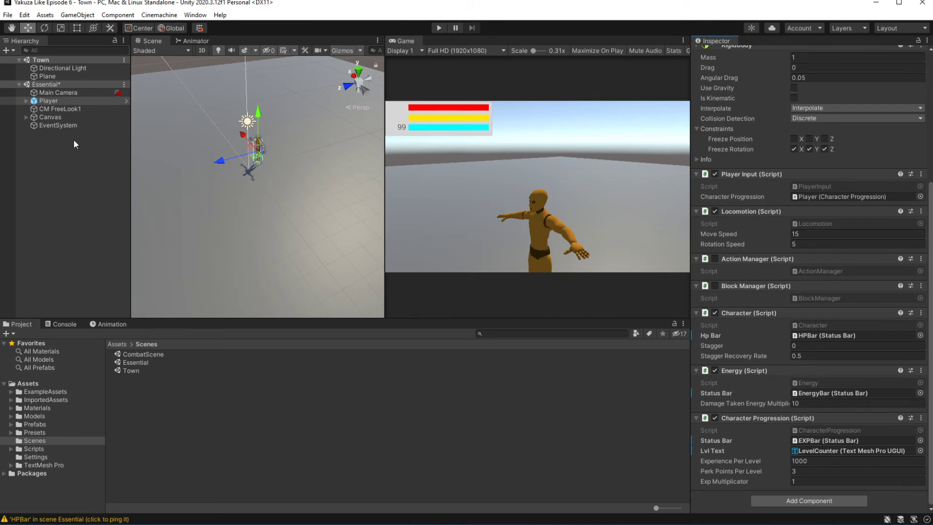
{"action": "left_click", "coordinate": [438, 27]}
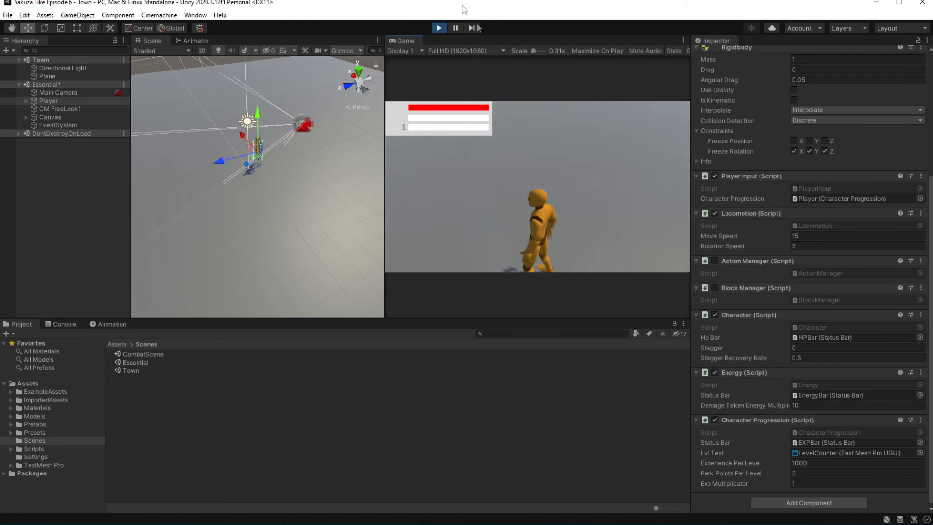
{"action": "left_click", "coordinate": [439, 28]}
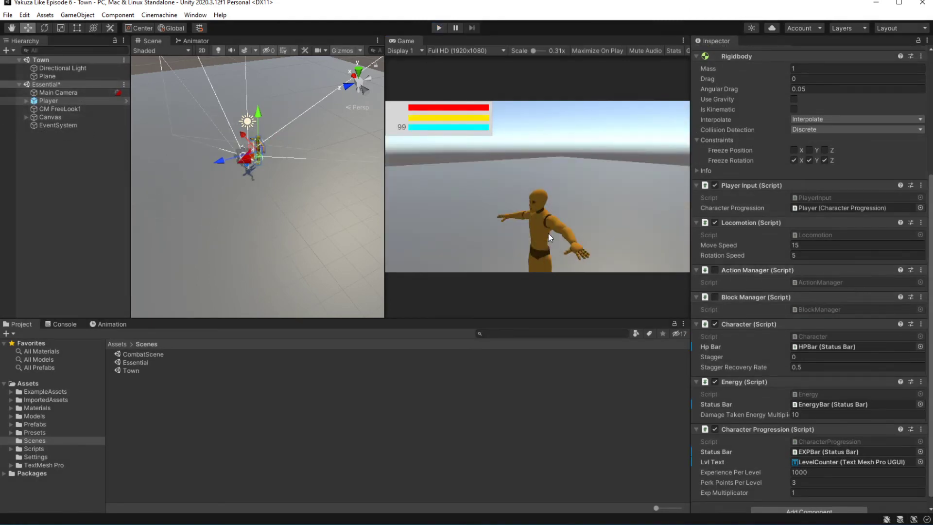
Save the Essential scene with Ctrl+S
{"action": "left_click", "coordinate": [59, 92]}
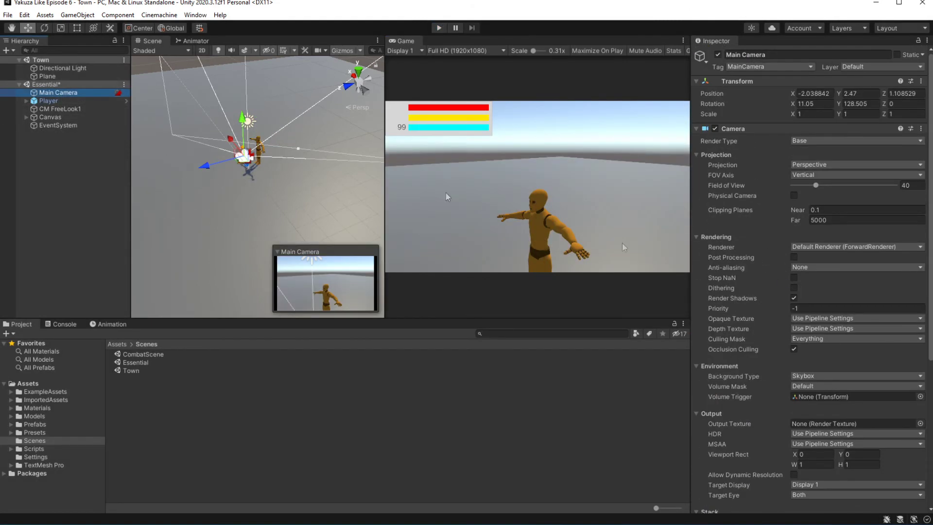
{"action": "left_click", "coordinate": [49, 85]}
{"action": "key", "text": "ctrl+s"}
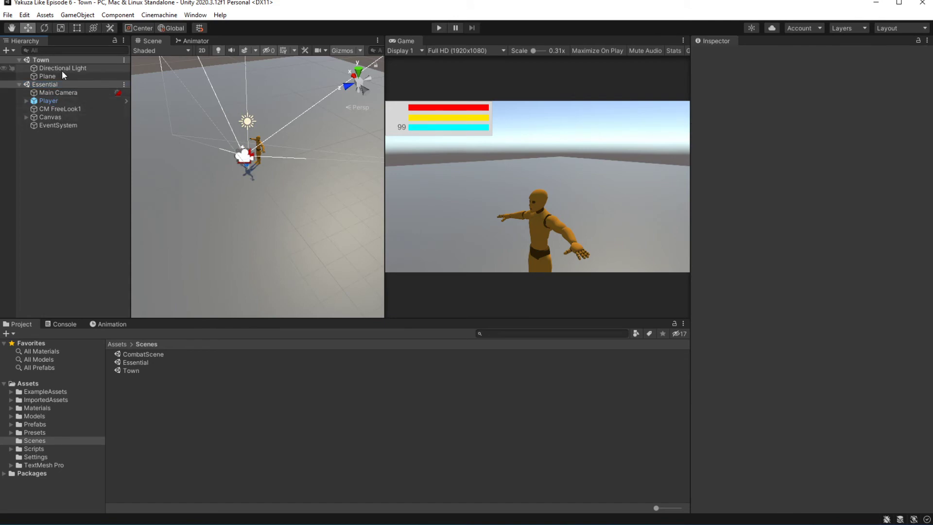
Place CM FreeLook1 above Player in the Hierarchy and enter Play mode
{"action": "left_click", "coordinate": [58, 92]}
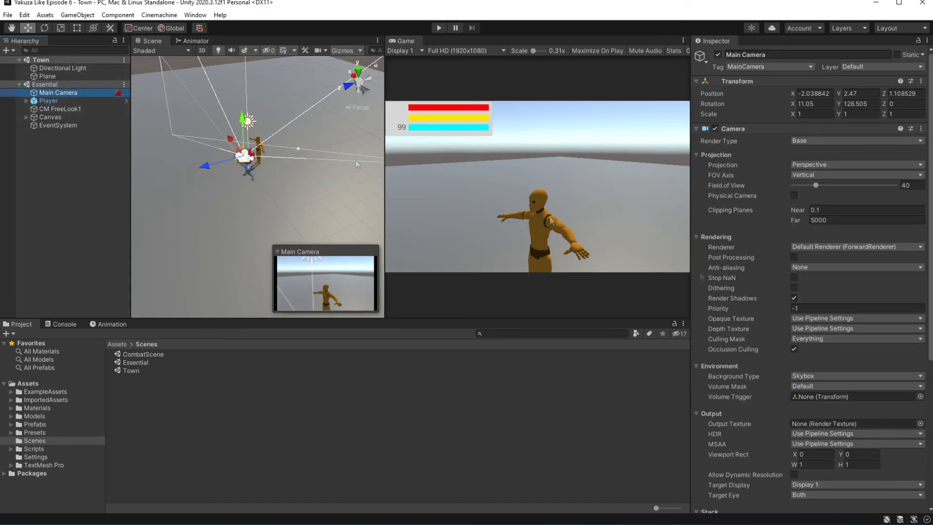
{"action": "left_click", "coordinate": [62, 109]}
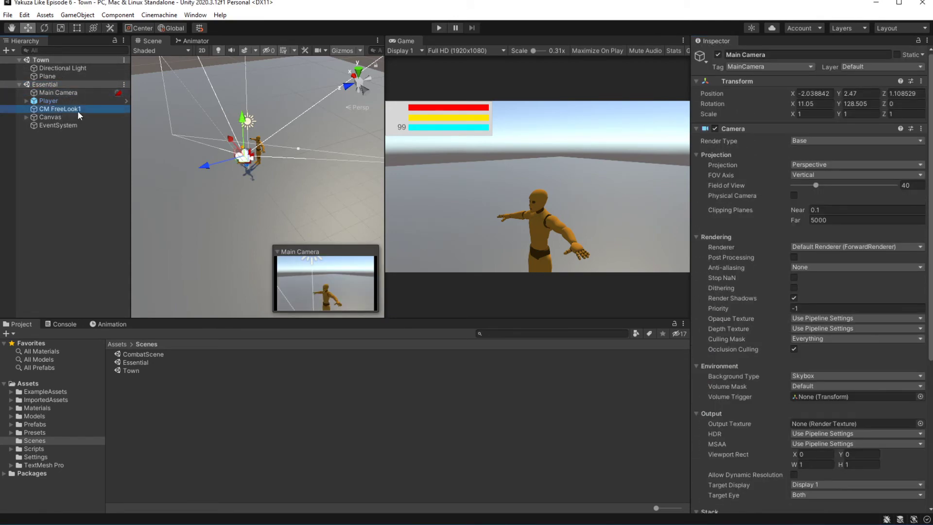
{"action": "left_click_drag", "start_coordinate": [66, 100], "coordinate": [65, 98]}
{"action": "scroll", "coordinate": [874, 201], "scroll_direction": "down", "scroll_amount": 5}
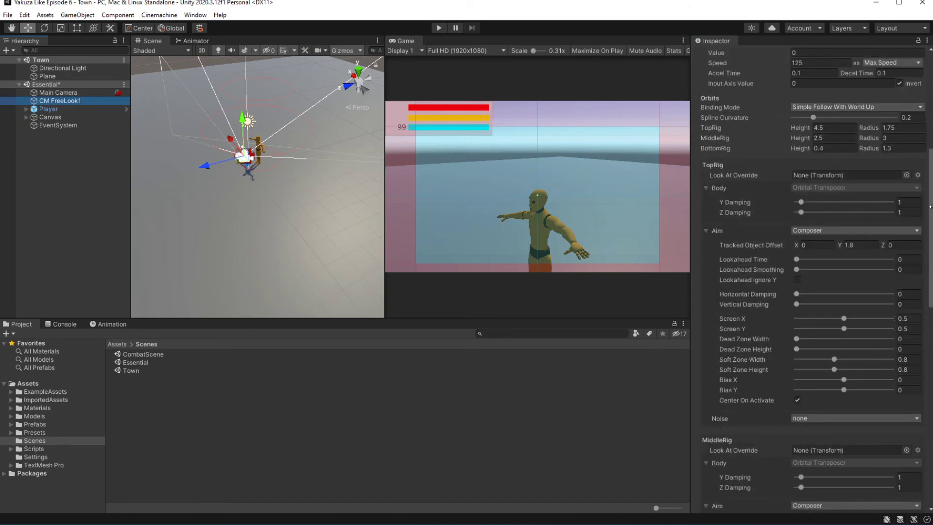
{"action": "scroll", "coordinate": [928, 159], "scroll_direction": "up", "scroll_amount": 3}
{"action": "left_click_drag", "start_coordinate": [928, 155], "coordinate": [928, 152]}
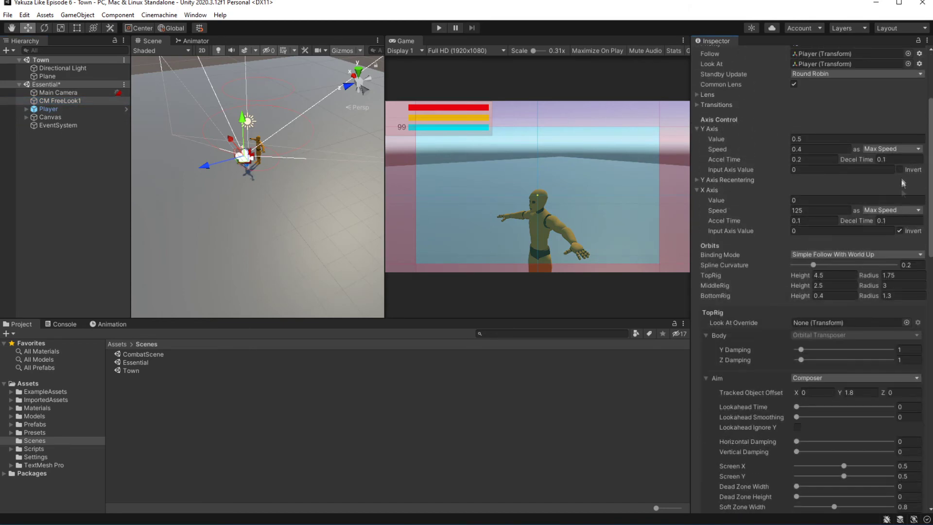
{"action": "key", "text": "ctrl+p"}
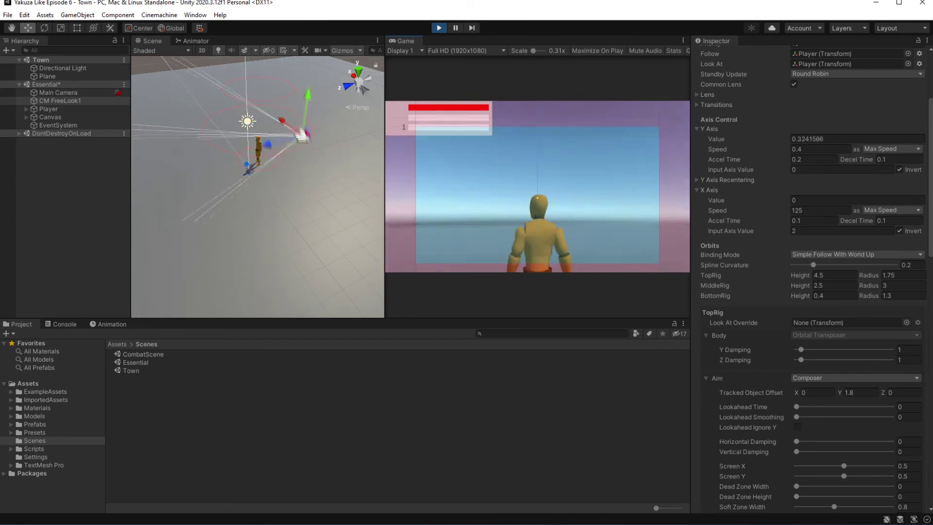
{"action": "key", "text": "ctrl+p"}
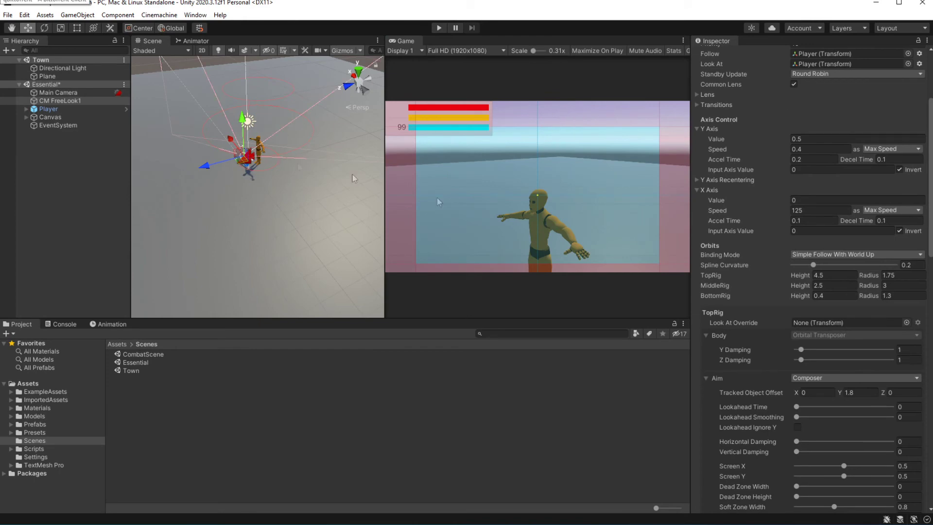
{"action": "scroll", "coordinate": [767, 194], "scroll_direction": "up", "scroll_amount": 5}
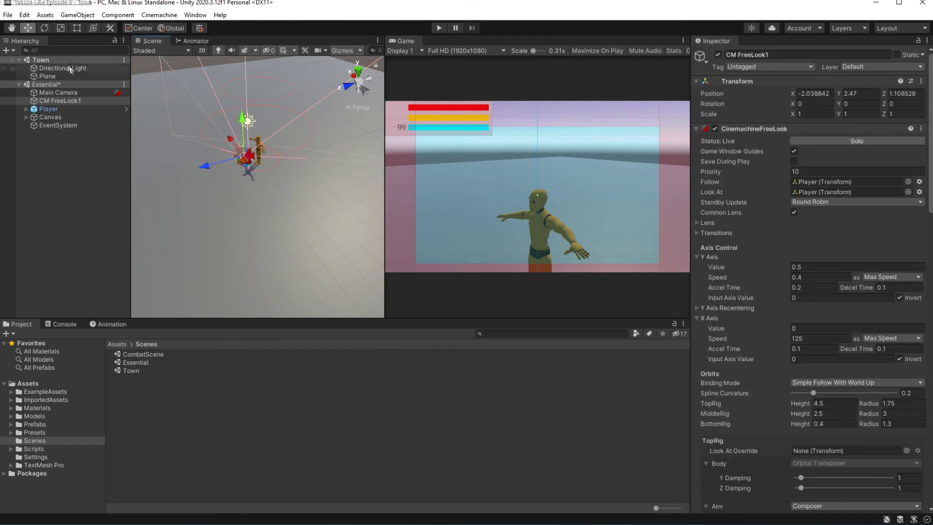
{"action": "left_click", "coordinate": [58, 92]}
{"action": "left_click", "coordinate": [48, 109]}
{"action": "left_click_drag", "start_coordinate": [224, 164], "coordinate": [107, 199]}
{"action": "middle_click_drag", "start_coordinate": [229, 161], "coordinate": [310, 163]}
{"action": "scroll", "coordinate": [292, 161], "scroll_direction": "down", "scroll_amount": 3}
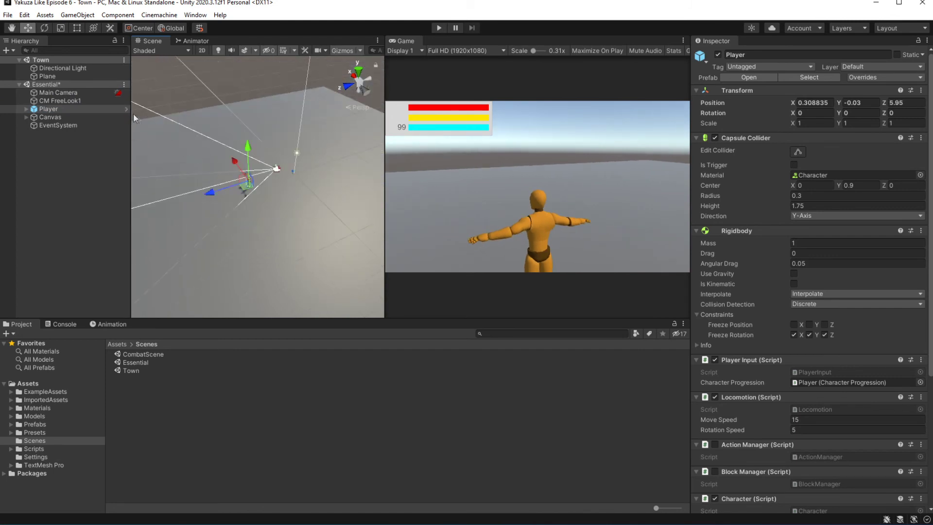
{"action": "left_click", "coordinate": [58, 93]}
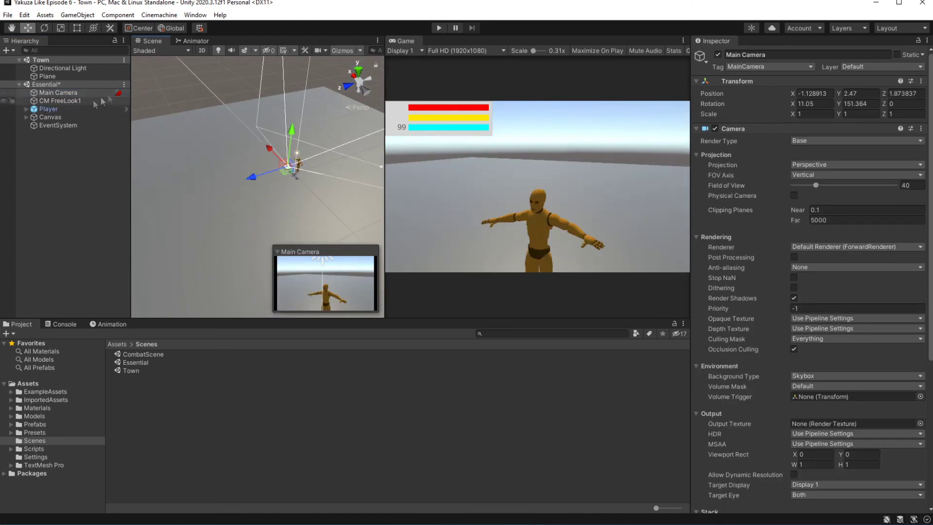
{"action": "left_click", "coordinate": [60, 101]}
{"action": "left_click_drag", "start_coordinate": [264, 178], "coordinate": [268, 177]}
{"action": "left_click", "coordinate": [447, 156]}
{"action": "middle_click_drag", "start_coordinate": [297, 168], "coordinate": [284, 203]}
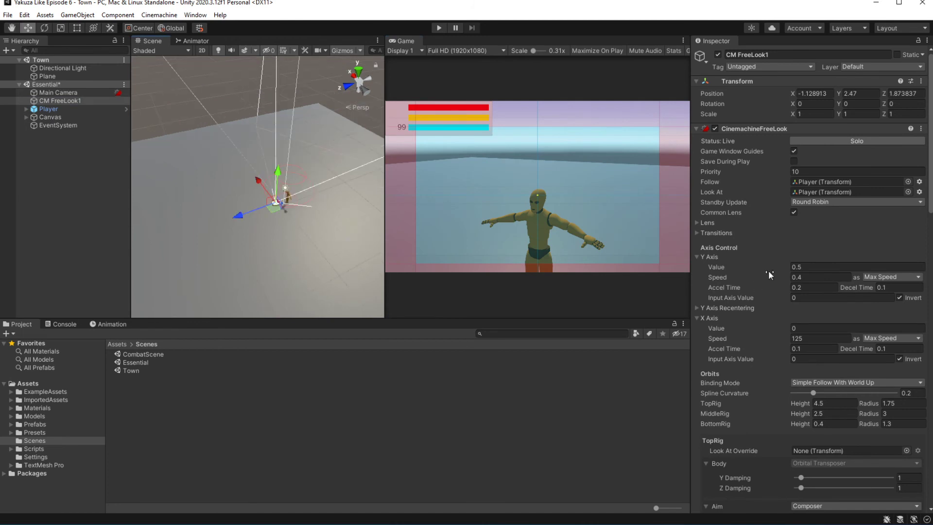
{"action": "left_click_drag", "start_coordinate": [748, 268], "coordinate": [773, 267]}
{"action": "key", "text": "ctrl+z"}
{"action": "left_click_drag", "start_coordinate": [759, 329], "coordinate": [625, 277]}
{"action": "scroll", "coordinate": [292, 170], "scroll_direction": "down", "scroll_amount": 2}
{"action": "mouse_move", "coordinate": [292, 170]}
{"action": "middle_mouse_down"}
{"action": "mouse_move", "coordinate": [266, 168]}
{"action": "mouse_move", "coordinate": [328, 143]}
{"action": "mouse_move", "coordinate": [307, 170]}
{"action": "middle_mouse_up"}
{"action": "scroll", "coordinate": [266, 167], "scroll_direction": "down", "scroll_amount": 3}
{"action": "left_click", "coordinate": [69, 109]}
{"action": "left_click_drag", "start_coordinate": [277, 201], "coordinate": [336, 239]}
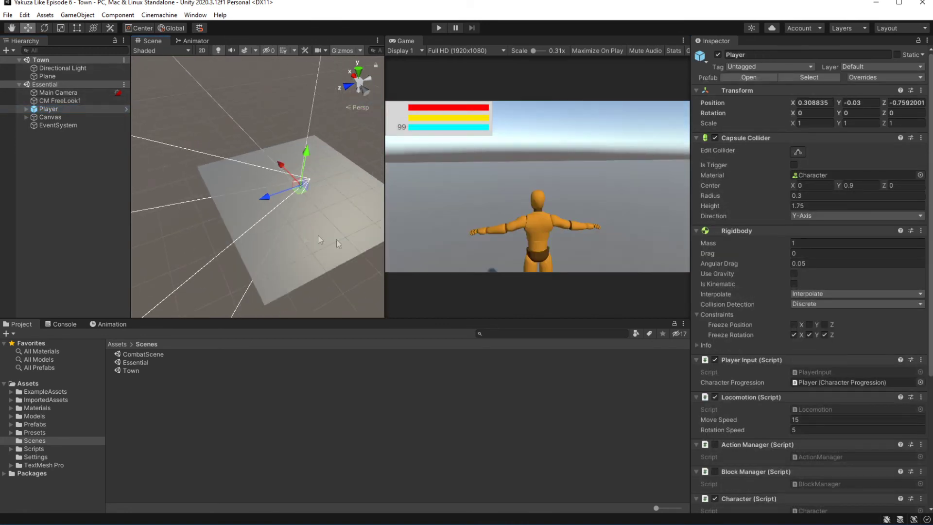
{"action": "left_click", "coordinate": [327, 241]}
{"action": "scroll", "coordinate": [327, 240], "scroll_direction": "up", "scroll_amount": 3}
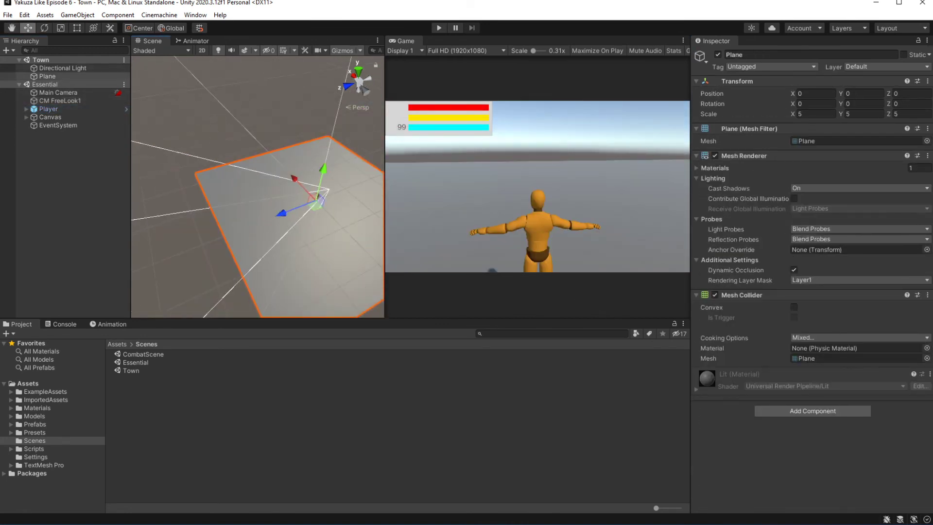
Add a cube to the Town scene and enter transform values 0, 0, 5, 5, 5
{"action": "left_click", "coordinate": [78, 15]}
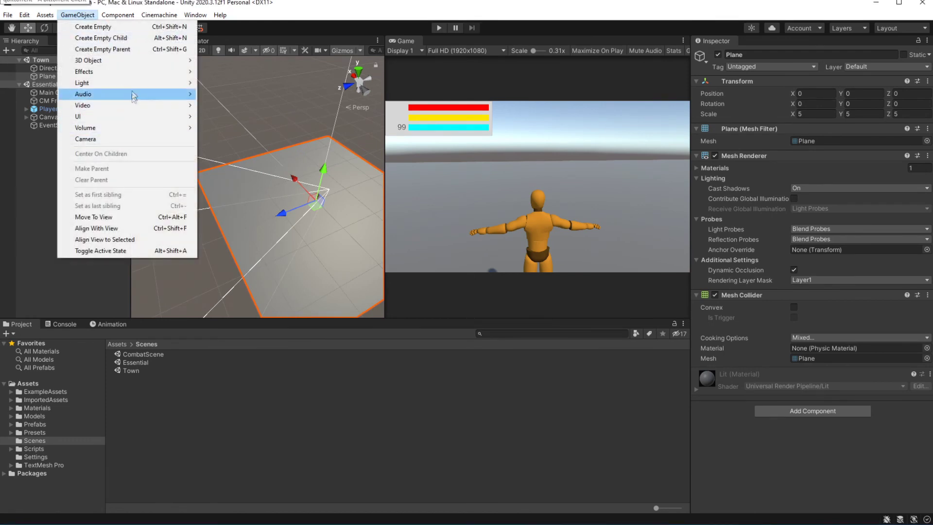
{"action": "mouse_move", "coordinate": [136, 61]}
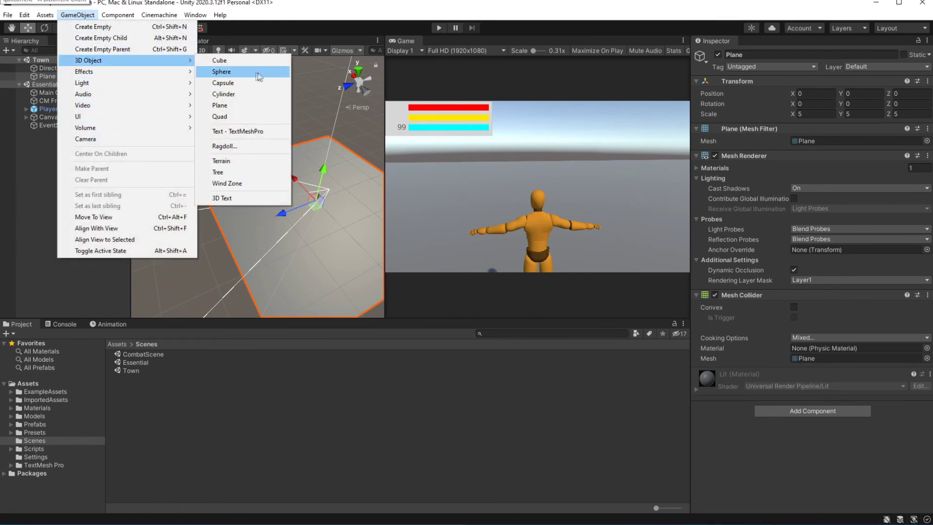
{"action": "left_click", "coordinate": [214, 60]}
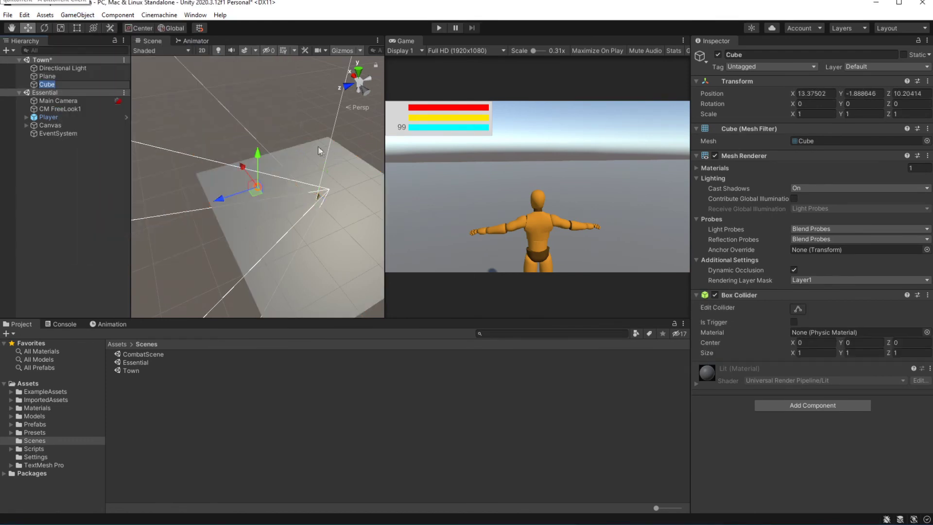
{"action": "left_click", "coordinate": [813, 96]}
{"action": "type", "text": "0"}
{"action": "key", "text": "Tab"}
{"action": "type", "text": "0"}
{"action": "key", "text": "Tab"}
{"action": "type", "text": "0"}
{"action": "key", "text": "Tab"}
{"action": "key", "text": "Tab"}
{"action": "key", "text": "Tab"}
{"action": "key", "text": "Tab"}
{"action": "type", "text": "5"}
{"action": "key", "text": "Tab"}
{"action": "type", "text": "5"}
{"action": "key", "text": "Tab"}
{"action": "type", "text": "5"}
Scale the cube to 20, 25, 30 and move it up and away from the player
{"action": "left_click_drag", "start_coordinate": [281, 213], "coordinate": [253, 214]}
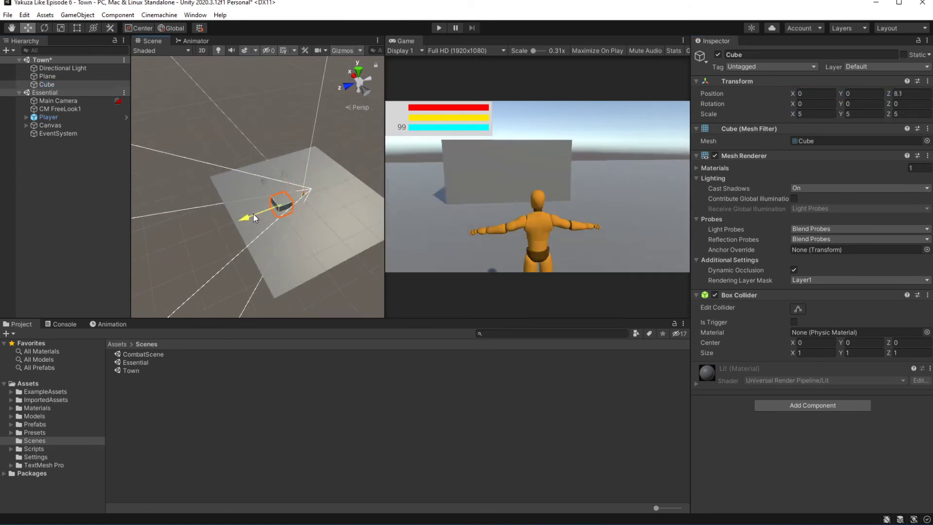
{"action": "left_click_drag", "start_coordinate": [283, 179], "coordinate": [252, 179]}
{"action": "left_click", "coordinate": [848, 113]}
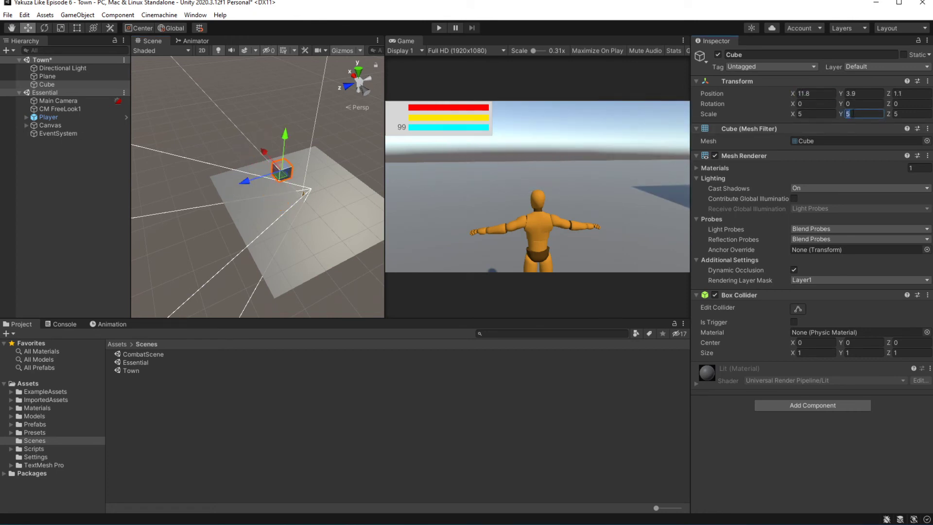
{"action": "type", "text": "25"}
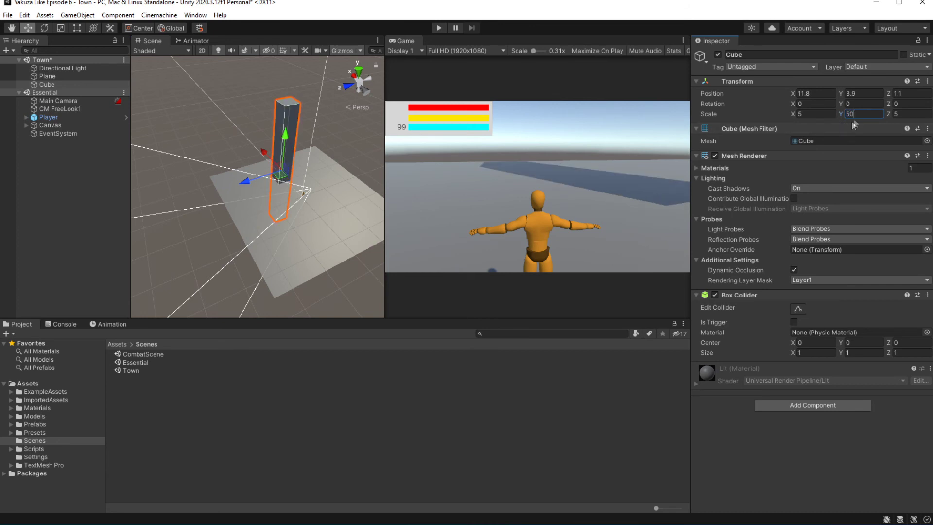
{"action": "left_click", "coordinate": [809, 114]}
{"action": "type", "text": "10"}
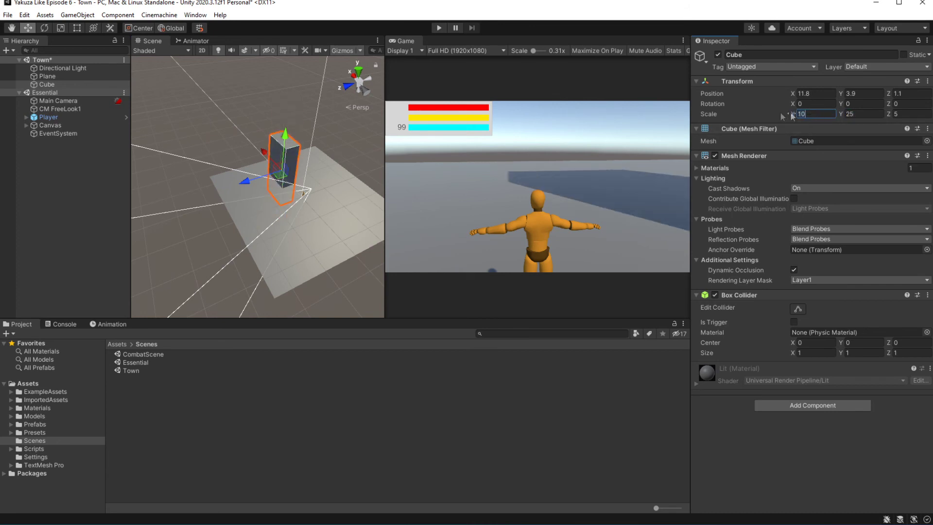
{"action": "key", "text": "Return"}
{"action": "type", "text": "30"}
{"action": "key", "text": "Return"}
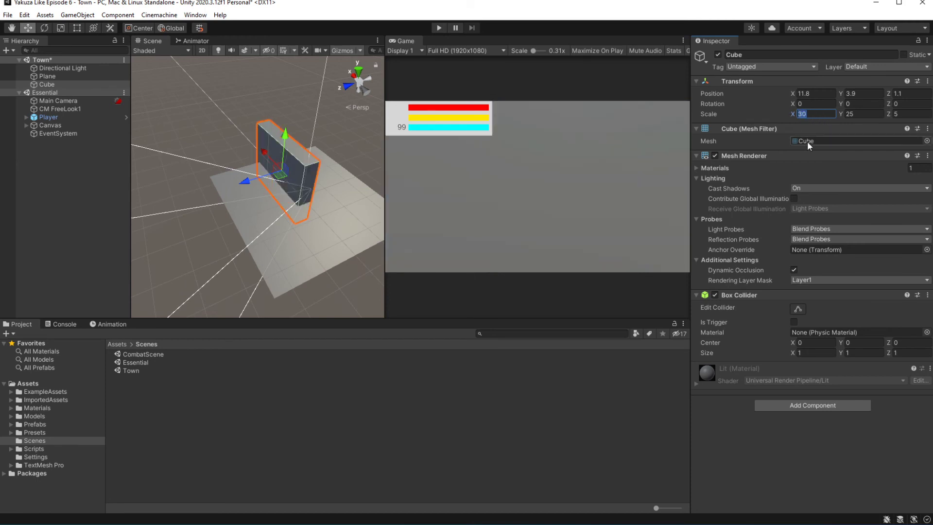
{"action": "type", "text": "20"}
{"action": "left_click_drag", "start_coordinate": [268, 162], "coordinate": [276, 113]}
{"action": "left_click", "coordinate": [907, 114]}
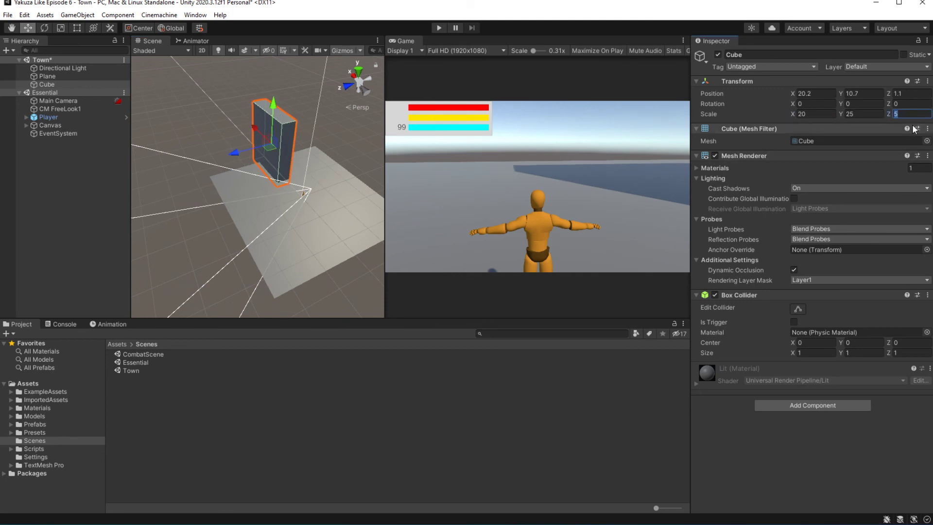
{"action": "type", "text": "30"}
{"action": "left_click_drag", "start_coordinate": [258, 130], "coordinate": [259, 130]}
Duplicate the cube as Cube (1) and move it to the player's other side
{"action": "left_click_drag", "start_coordinate": [243, 198], "coordinate": [329, 202], "text": "alt"}
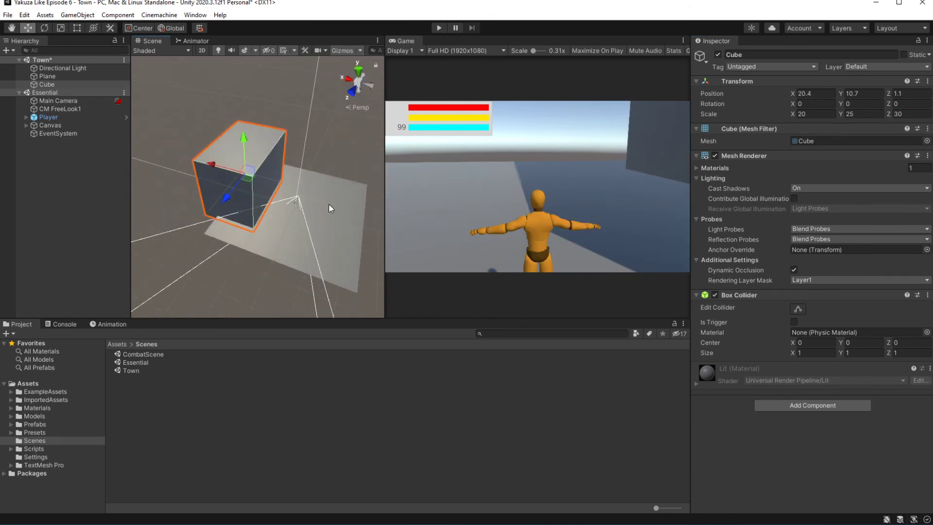
{"action": "scroll", "coordinate": [329, 202], "scroll_direction": "up", "scroll_amount": 3}
{"action": "key", "text": "ctrl+d"}
{"action": "left_click_drag", "start_coordinate": [211, 162], "coordinate": [316, 205]}
{"action": "key", "text": "f"}
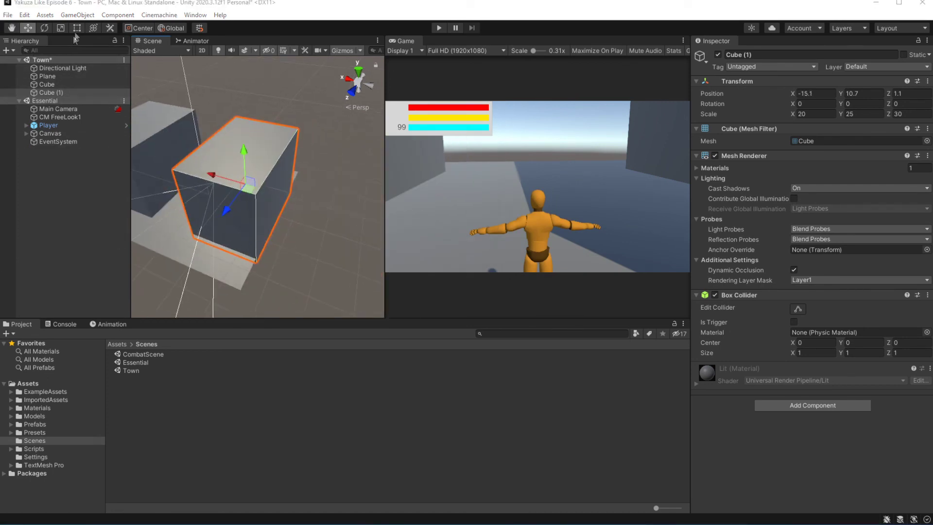
Shrink Cube (1) with the Scale tool to make it narrower and shallower
{"action": "left_click", "coordinate": [60, 27]}
{"action": "left_click_drag", "start_coordinate": [224, 214], "coordinate": [335, 188]}
{"action": "key", "text": "w"}
{"action": "scroll", "coordinate": [300, 236], "scroll_direction": "up", "scroll_amount": 5}
{"action": "left_click_drag", "start_coordinate": [300, 237], "coordinate": [274, 251], "text": "alt"}
{"action": "scroll", "coordinate": [289, 235], "scroll_direction": "down", "scroll_amount": 5}
{"action": "scroll", "coordinate": [270, 238], "scroll_direction": "down", "scroll_amount": 4}
Duplicate it as Cube (2), move it further along Z, and save the Town scene
{"action": "key", "text": "ctrl+d"}
{"action": "left_click_drag", "start_coordinate": [306, 183], "coordinate": [196, 233]}
{"action": "middle_click_drag", "start_coordinate": [295, 156], "coordinate": [271, 208]}
{"action": "left_click_drag", "start_coordinate": [297, 214], "coordinate": [322, 298], "text": "alt"}
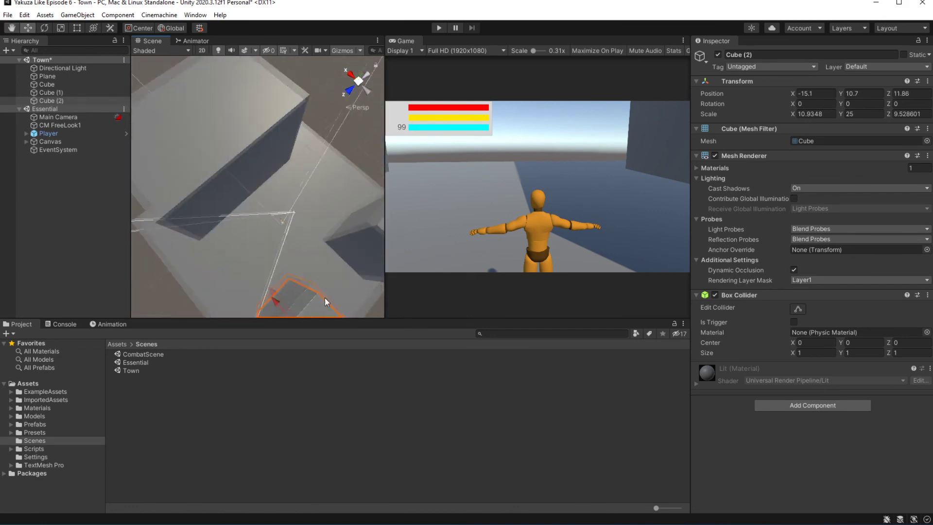
{"action": "scroll", "coordinate": [279, 227], "scroll_direction": "down", "scroll_amount": 4}
{"action": "scroll", "coordinate": [279, 228], "scroll_direction": "up", "scroll_amount": 3}
{"action": "left_click", "coordinate": [467, 143]}
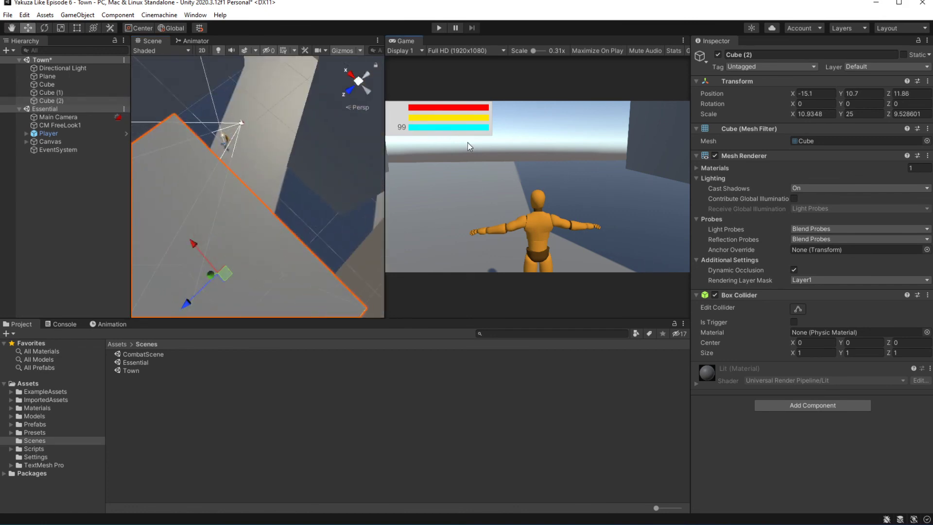
{"action": "middle_click_drag", "start_coordinate": [259, 92], "coordinate": [303, 134]}
{"action": "key", "text": "ctrl+s"}
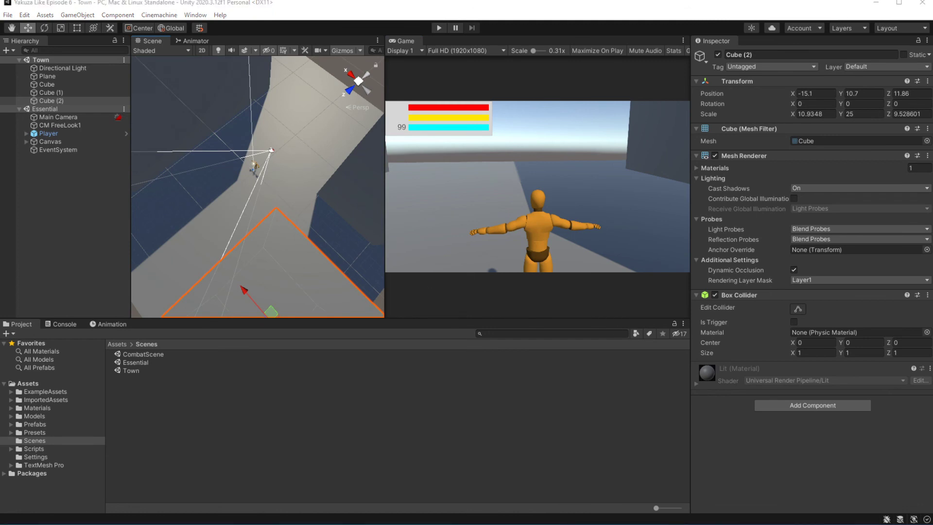
{"action": "left_click_drag", "start_coordinate": [284, 176], "coordinate": [7, 243], "text": "alt"}
{"action": "left_click", "coordinate": [28, 379]}
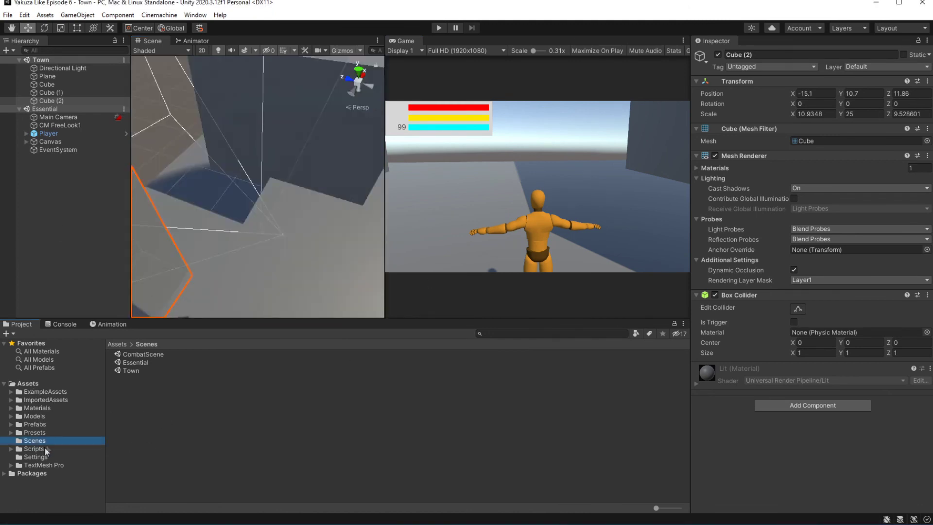
Create a new material named CubeMat in the Materials folder
{"action": "left_click", "coordinate": [45, 408]}
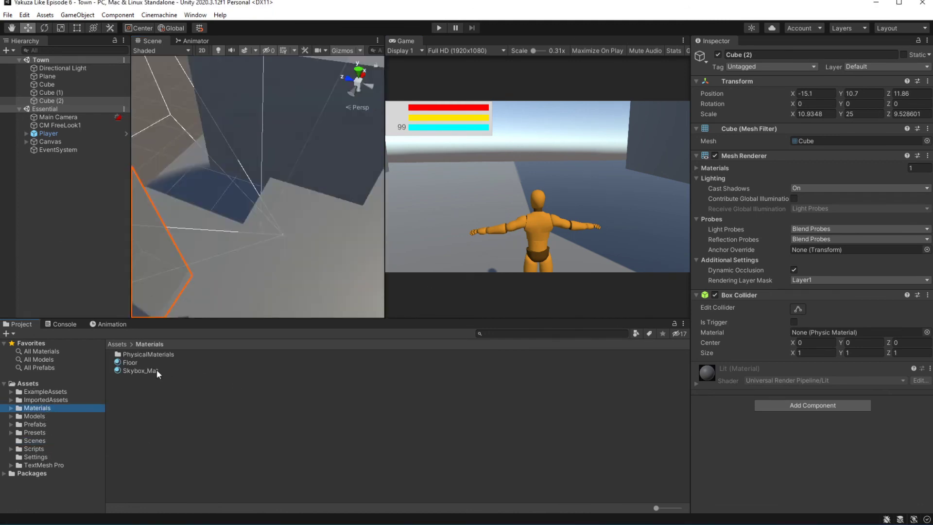
{"action": "right_click", "coordinate": [155, 394]}
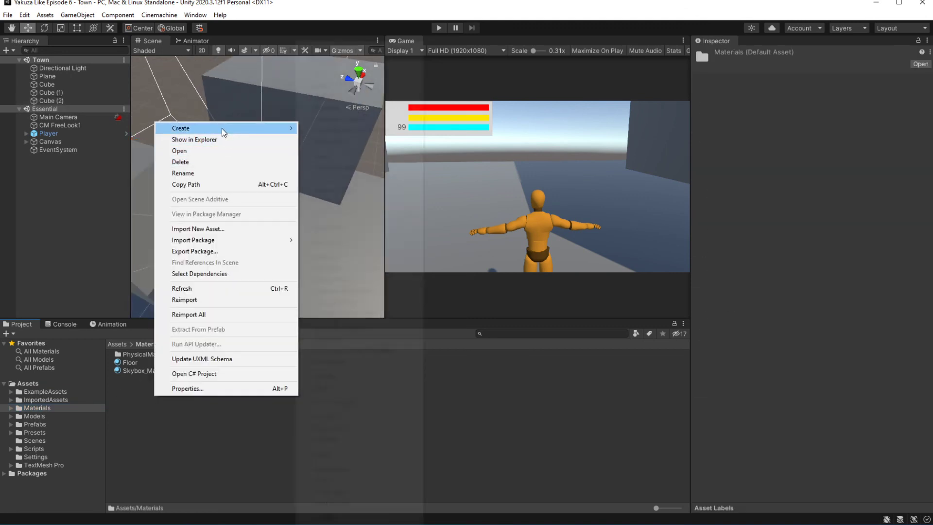
{"action": "mouse_move", "coordinate": [224, 129]}
{"action": "left_click", "coordinate": [330, 257]}
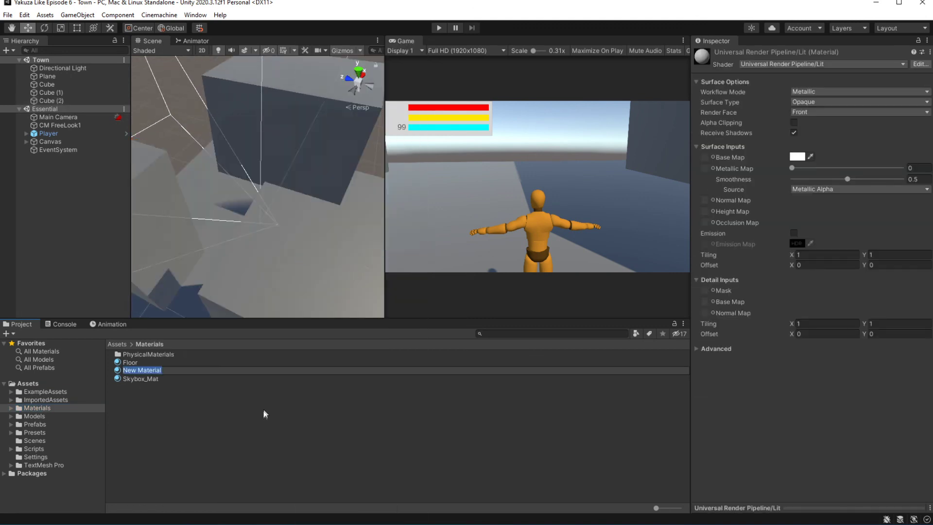
{"action": "type", "text": "CubeMat"}
{"action": "key", "text": "Return"}
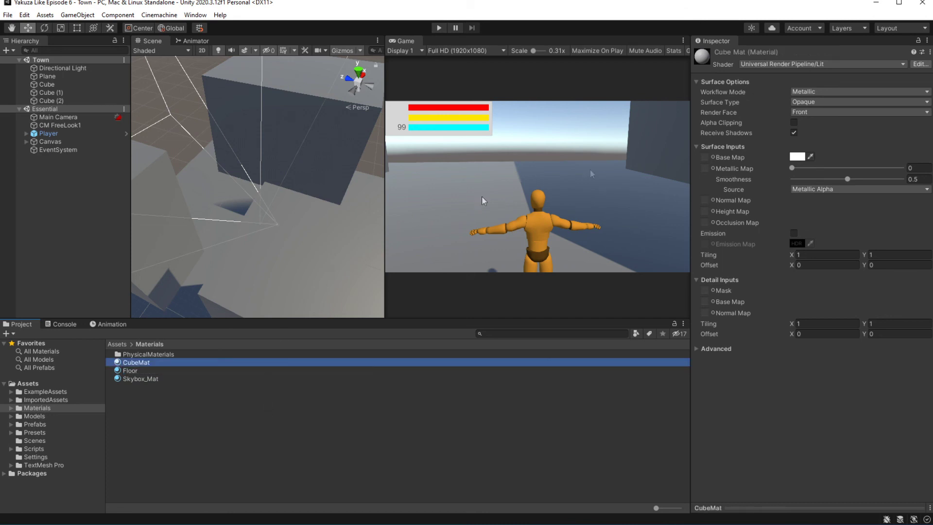
Set CubeMat's Base Map colour to brown
{"action": "left_click", "coordinate": [796, 156]}
{"action": "left_click_drag", "start_coordinate": [849, 255], "coordinate": [826, 235]}
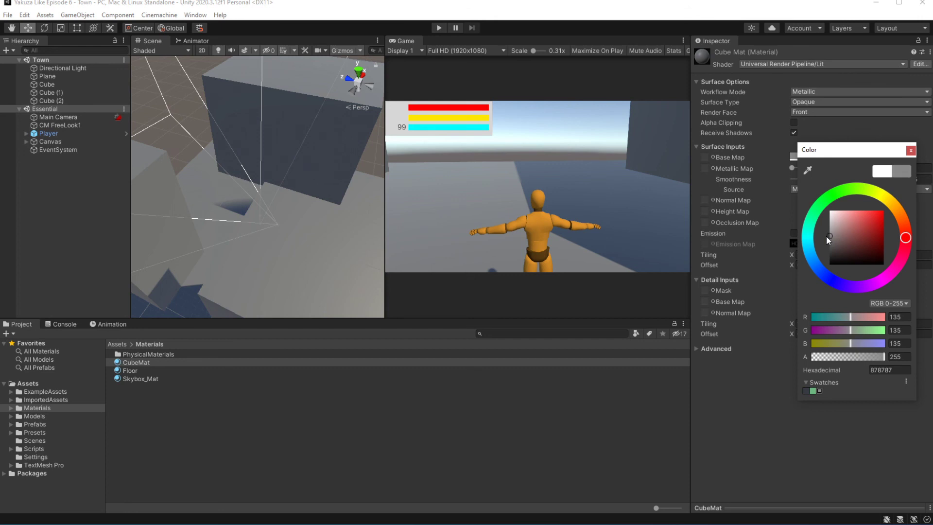
{"action": "left_click_drag", "start_coordinate": [906, 256], "coordinate": [902, 217]}
{"action": "left_click", "coordinate": [853, 230]}
{"action": "left_click", "coordinate": [910, 150]}
Drag CubeMat onto the left and right cubes in the Scene view
{"action": "left_click_drag", "start_coordinate": [340, 157], "coordinate": [227, 210], "text": "alt"}
{"action": "left_click_drag", "start_coordinate": [142, 363], "coordinate": [181, 207]}
{"action": "left_click_drag", "start_coordinate": [141, 362], "coordinate": [327, 174]}
{"action": "left_click", "coordinate": [144, 360]}
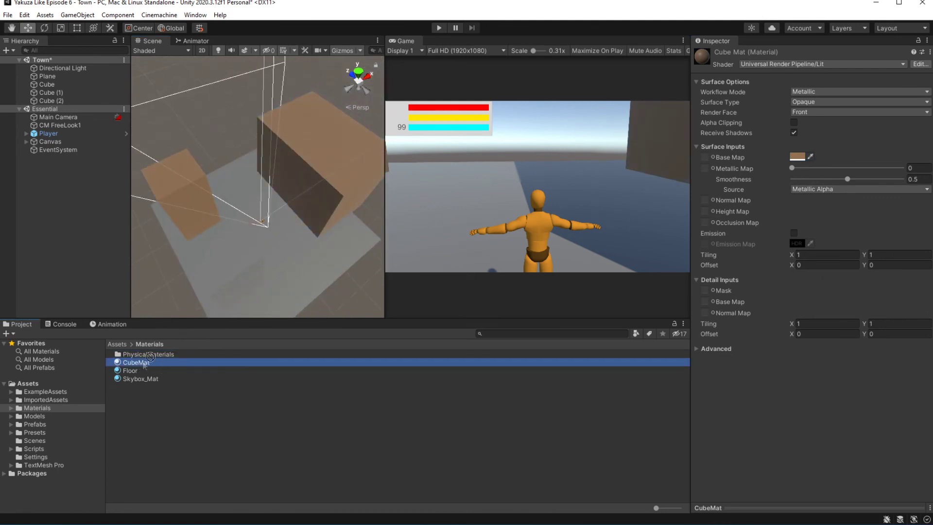
{"action": "scroll", "coordinate": [358, 261], "scroll_direction": "up", "scroll_amount": 3}
{"action": "left_click_drag", "start_coordinate": [358, 260], "coordinate": [268, 222], "text": "alt"}
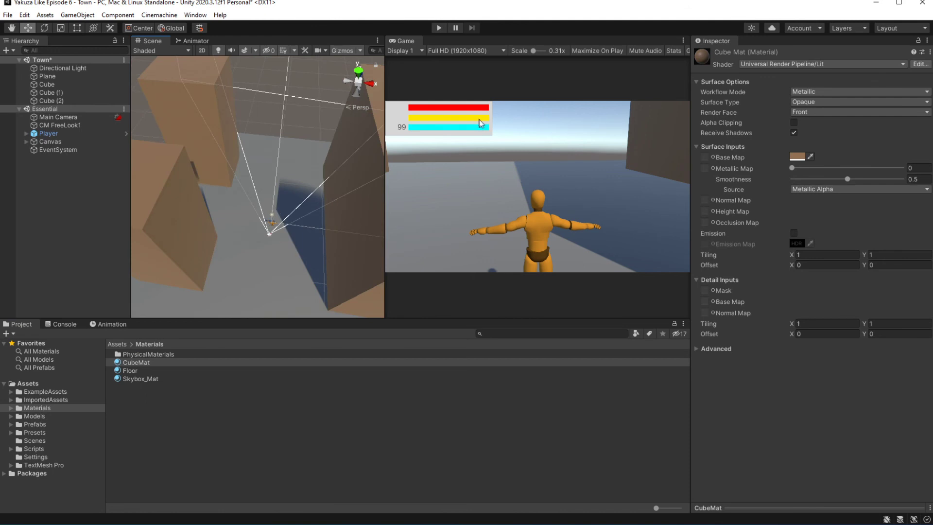